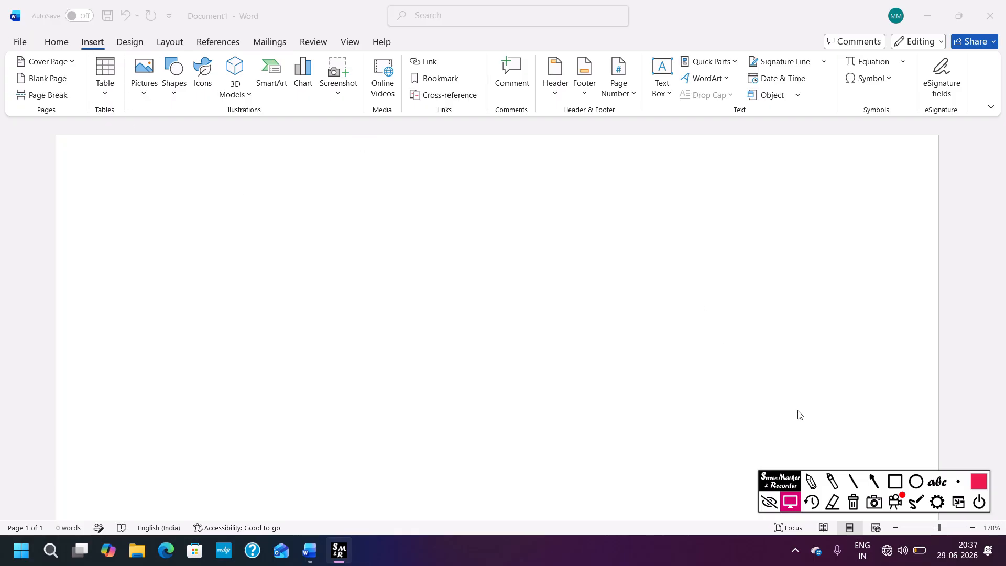
click(895, 482)
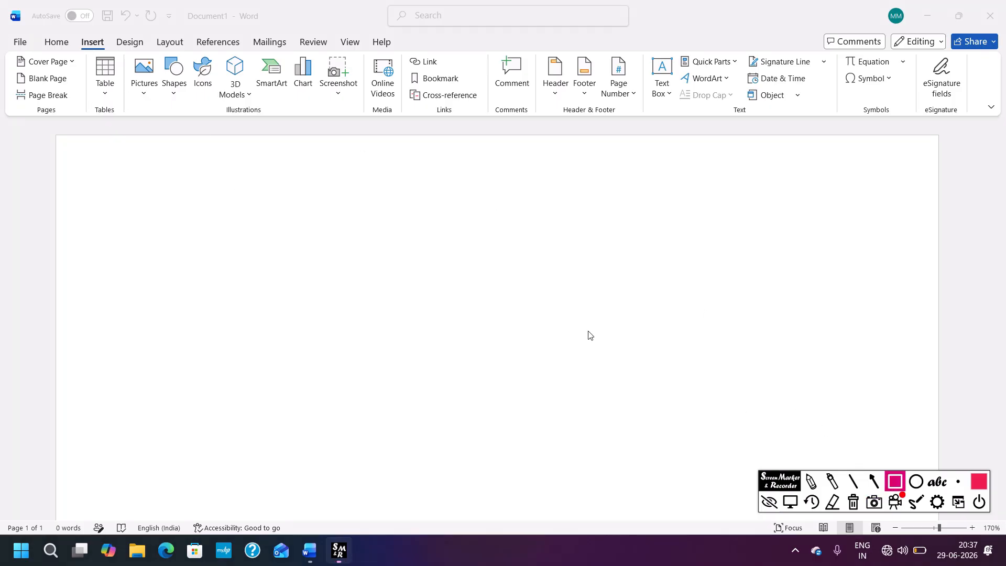
mouse_move(72, 29)
mouse_down()
mouse_move(124, 69)
mouse_move(116, 59)
mouse_up()
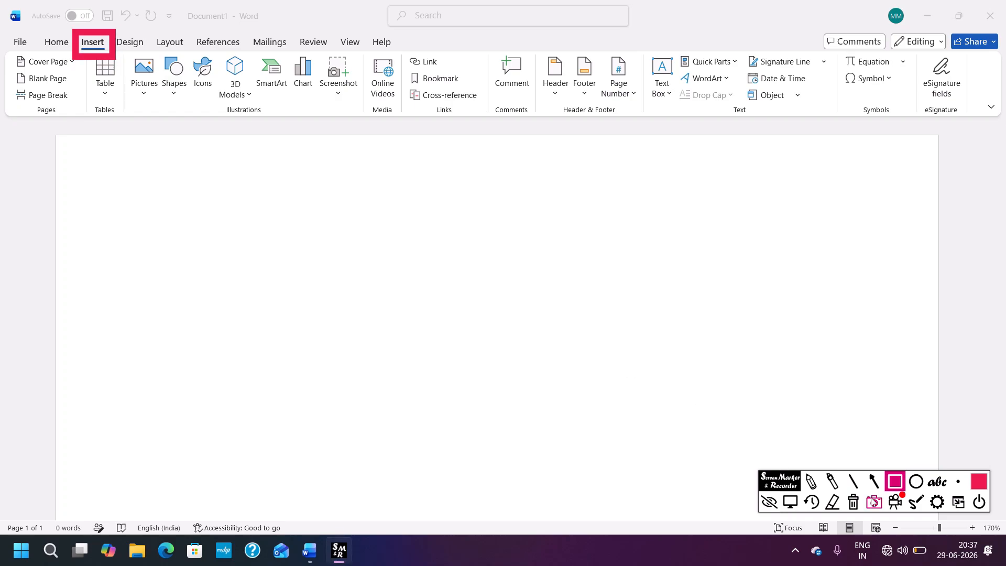
click(854, 504)
click(791, 503)
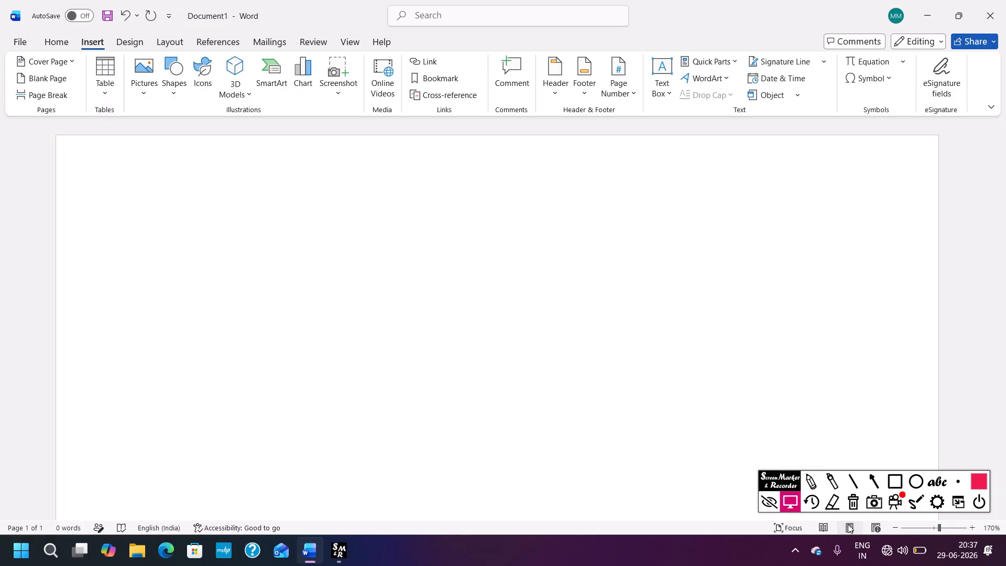
click(873, 482)
mouse_move(519, 413)
mouse_down()
mouse_move(265, 189)
mouse_move(62, 71)
mouse_up()
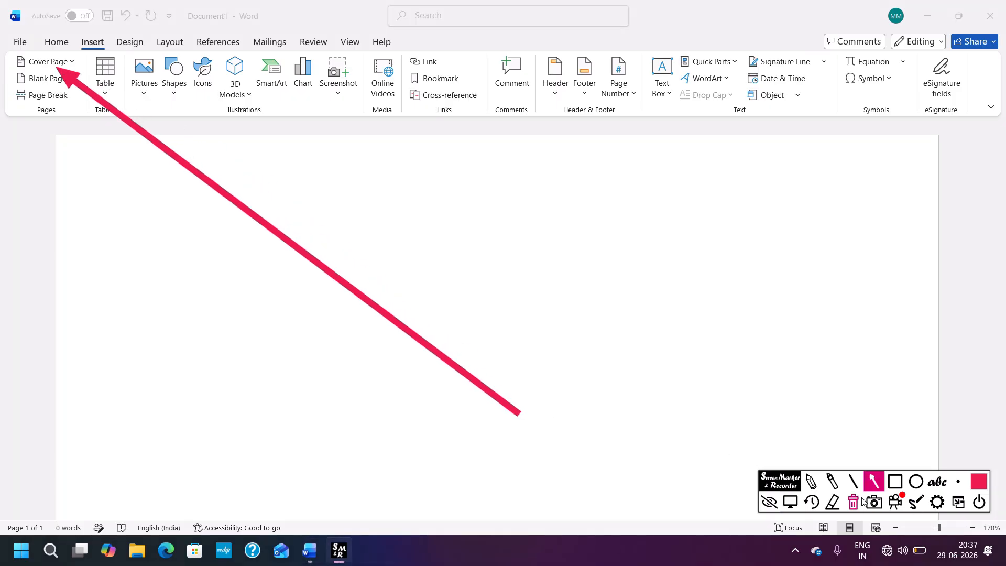
click(807, 502)
click(791, 502)
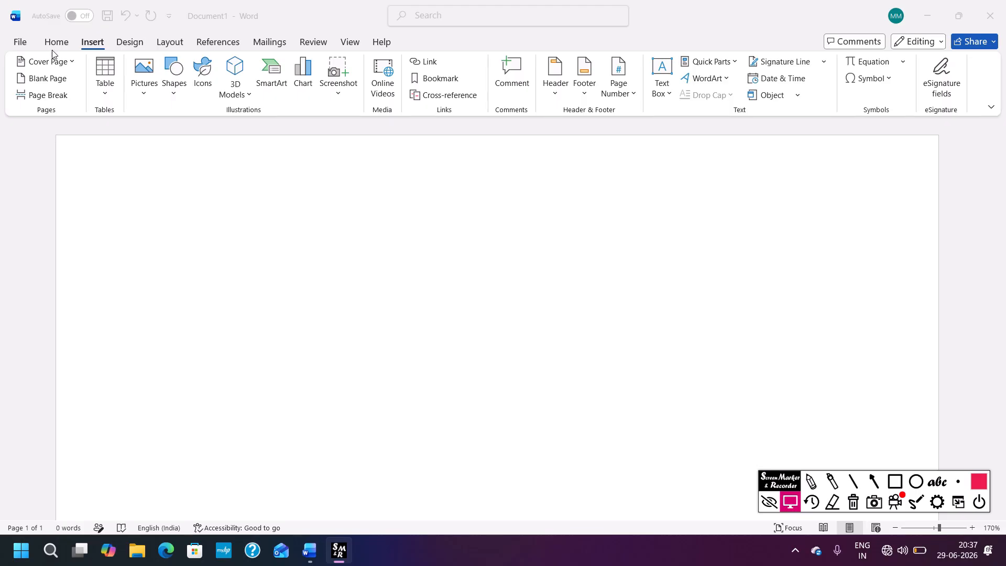
- Insert the built-in Grid cover page into the blank document
click(49, 64)
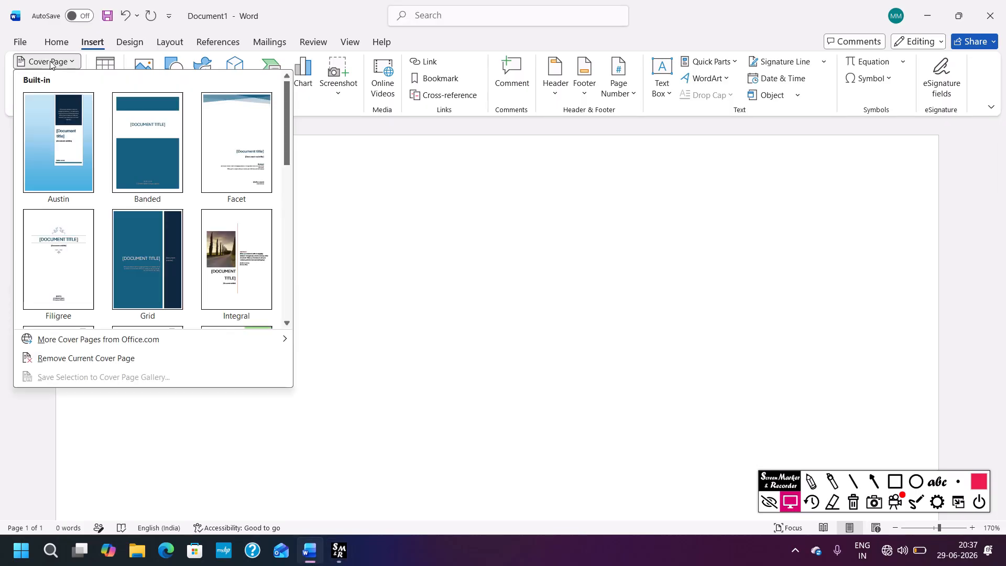
mouse_move(286, 116)
mouse_down()
mouse_move(287, 250)
mouse_move(297, 118)
mouse_move(294, 241)
mouse_move(288, 112)
mouse_up()
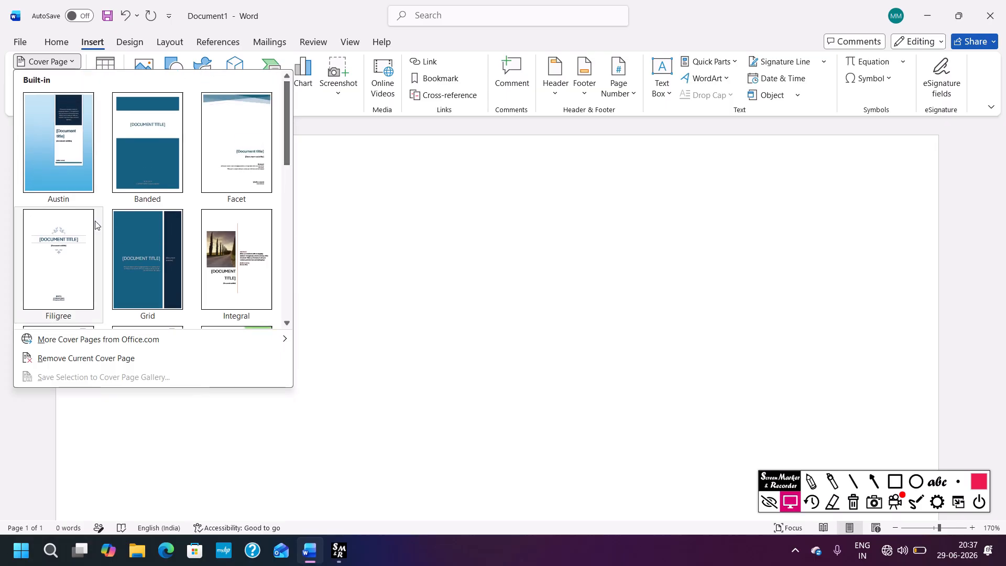
scroll(191, 285, down, 5)
scroll(99, 227, up, 5)
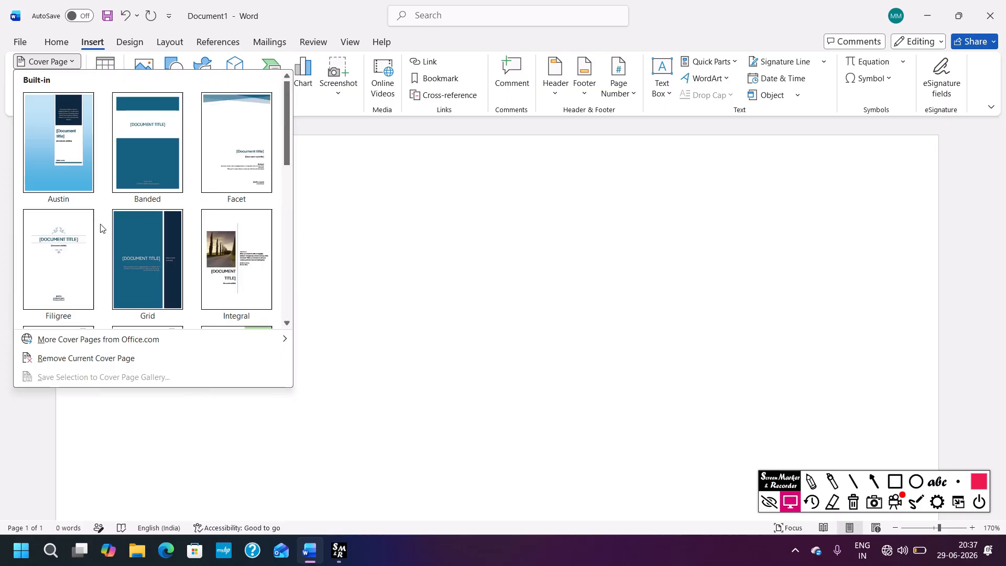
click(132, 259)
- Examine the cover page's title, subtitle and abstract placeholders and its overall layout
scroll(435, 342, down, 8)
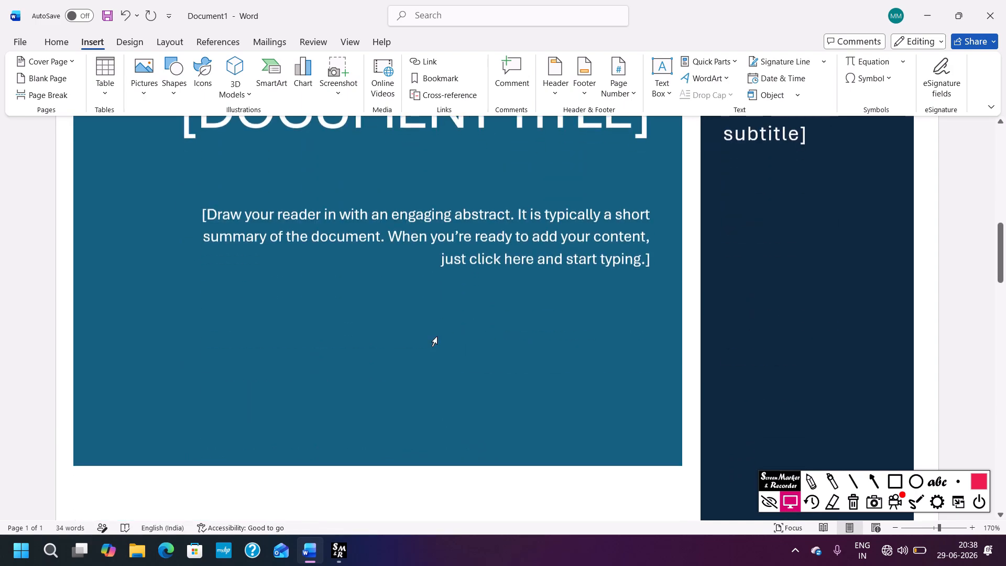
scroll(434, 341, up, 3)
click(337, 275)
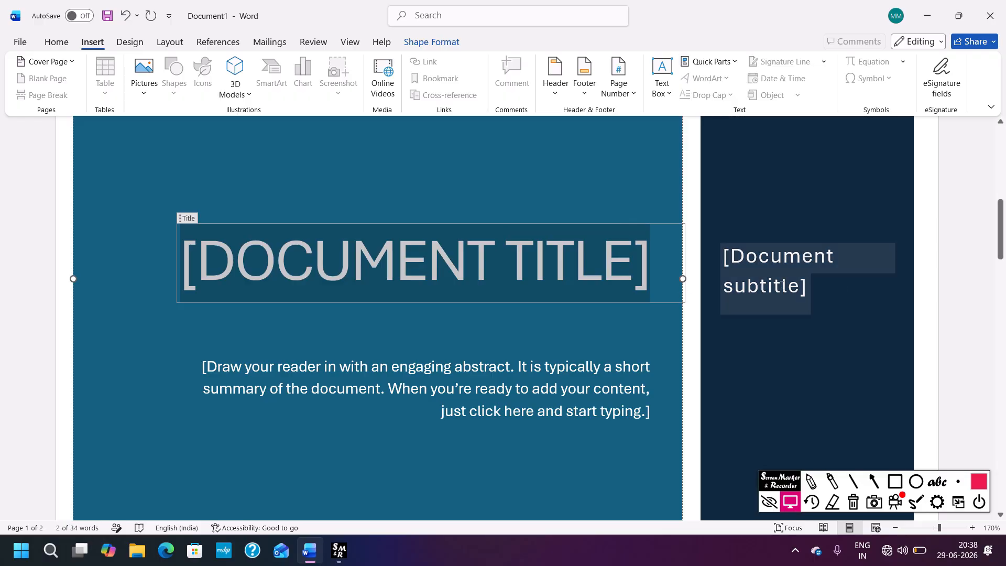
click(776, 269)
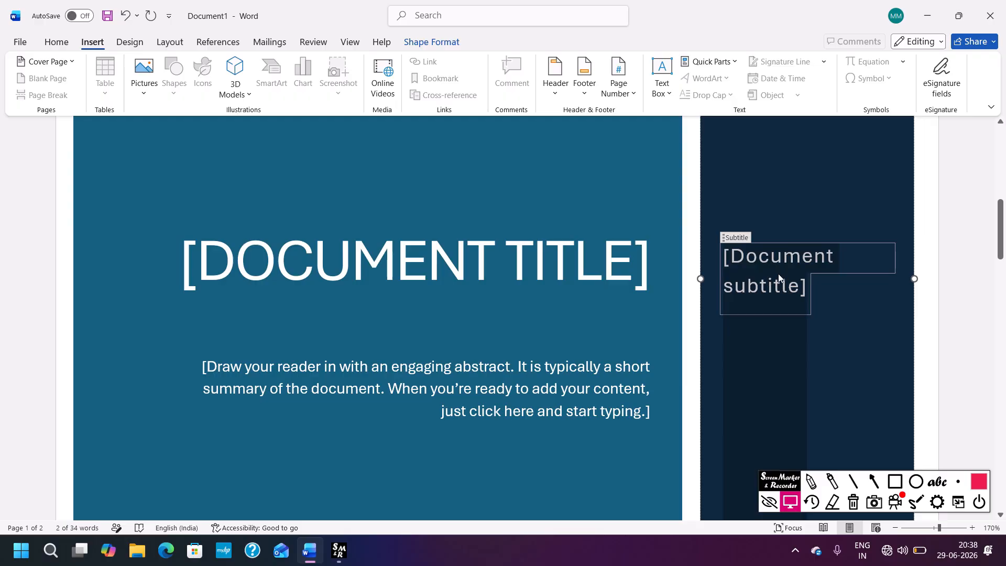
click(414, 385)
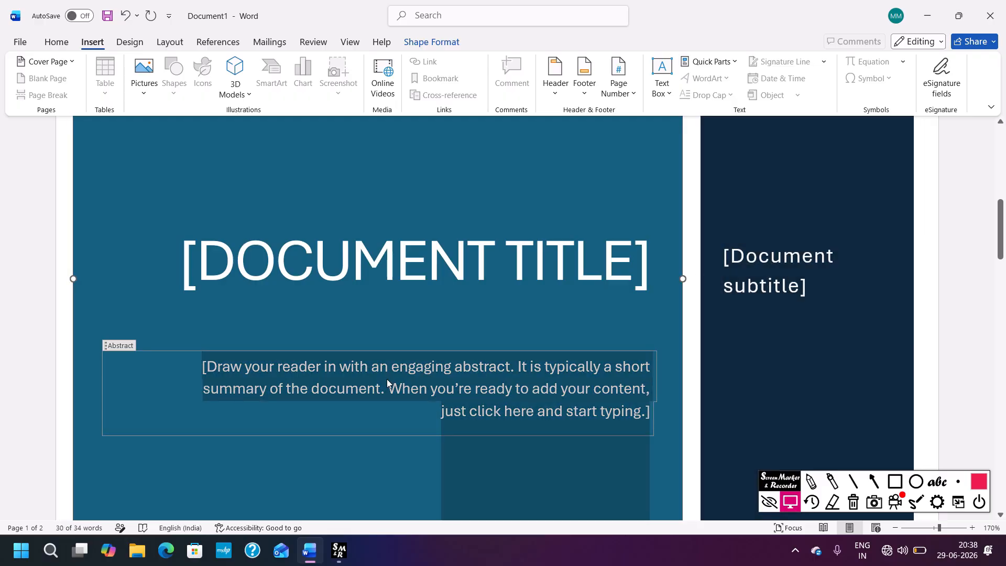
scroll(387, 378, down, 8)
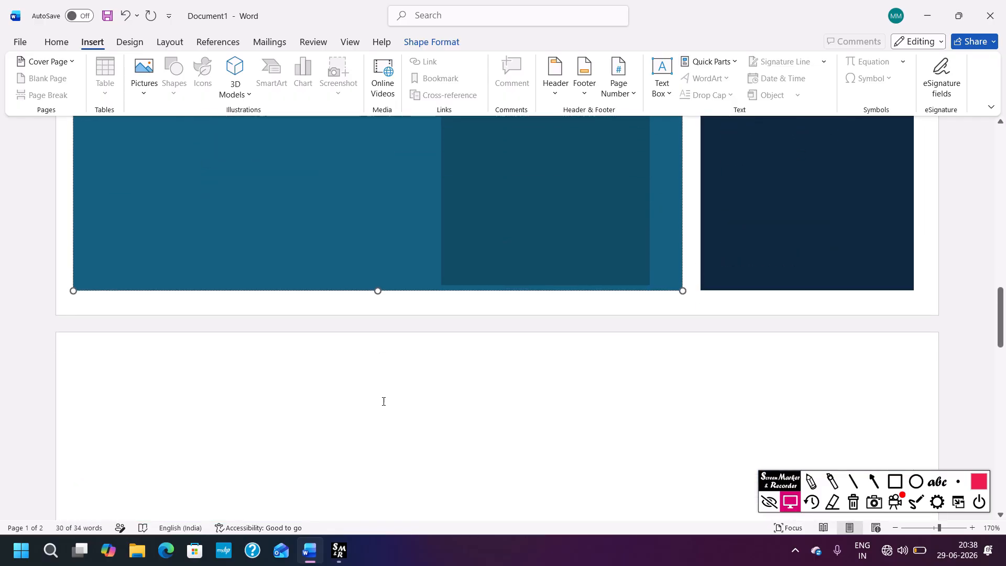
scroll(407, 418, up, 8)
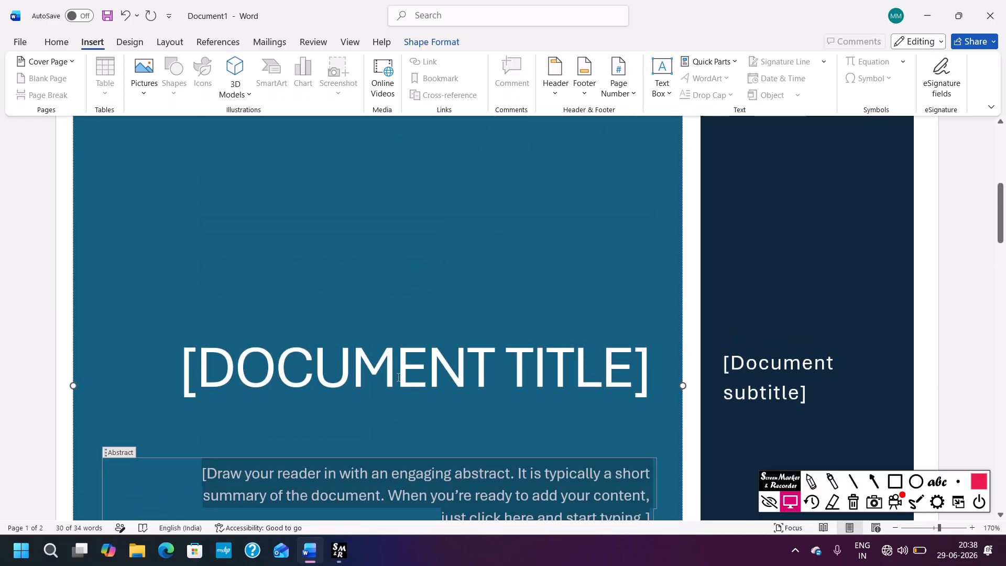
scroll(398, 377, up, 3)
- Replace the document title placeholder on the cover page with MICROSOFT
click(378, 209)
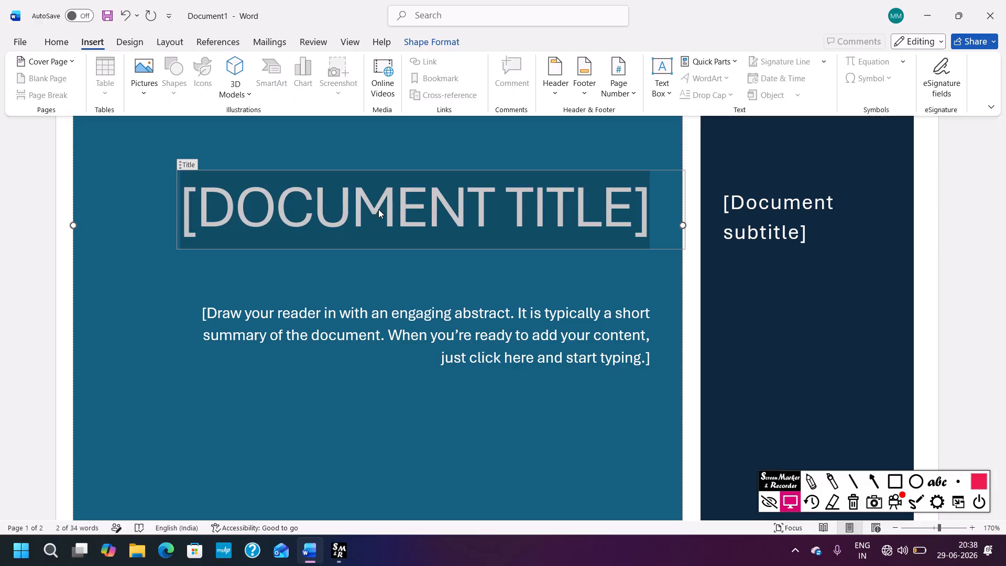
text(MICRO)
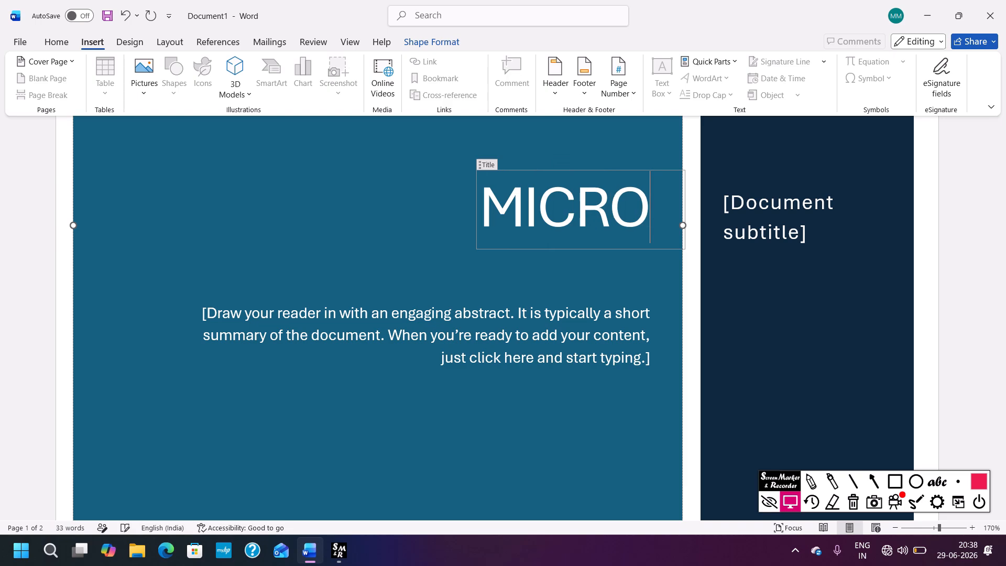
text(SOFE)
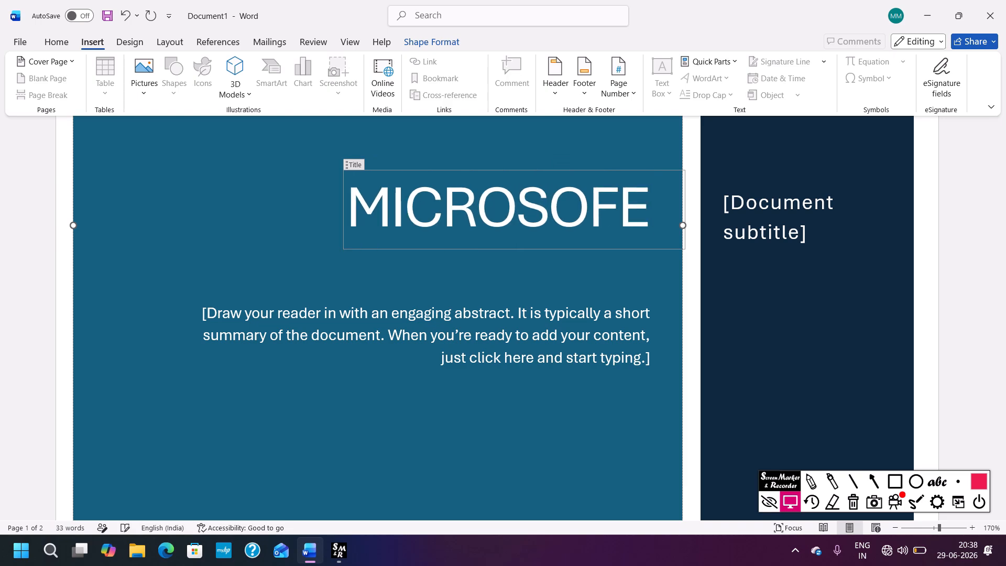
key(BackSpace)
text(T)
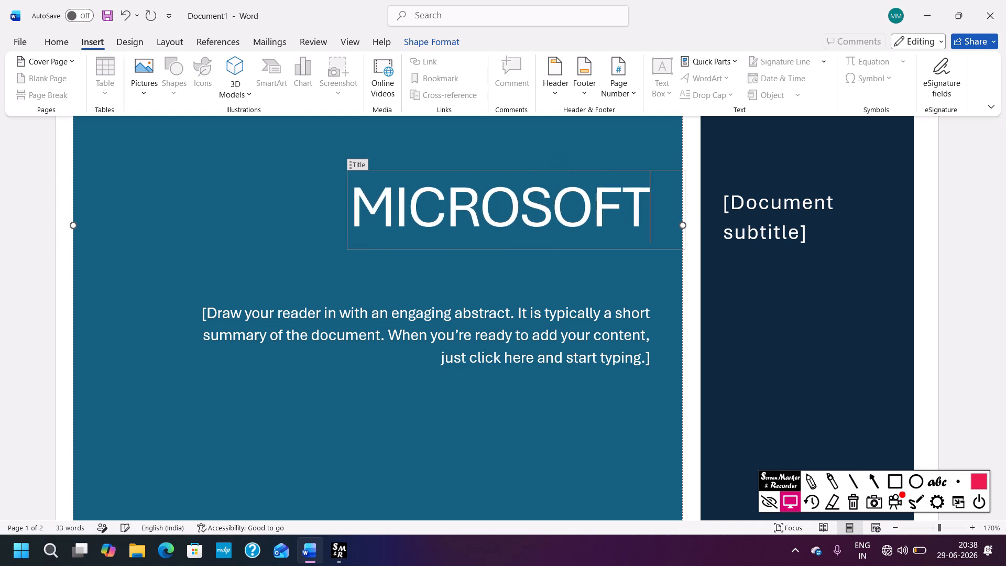
- Review the subtitle and abstract placeholders and the lower part of the cover page
click(744, 233)
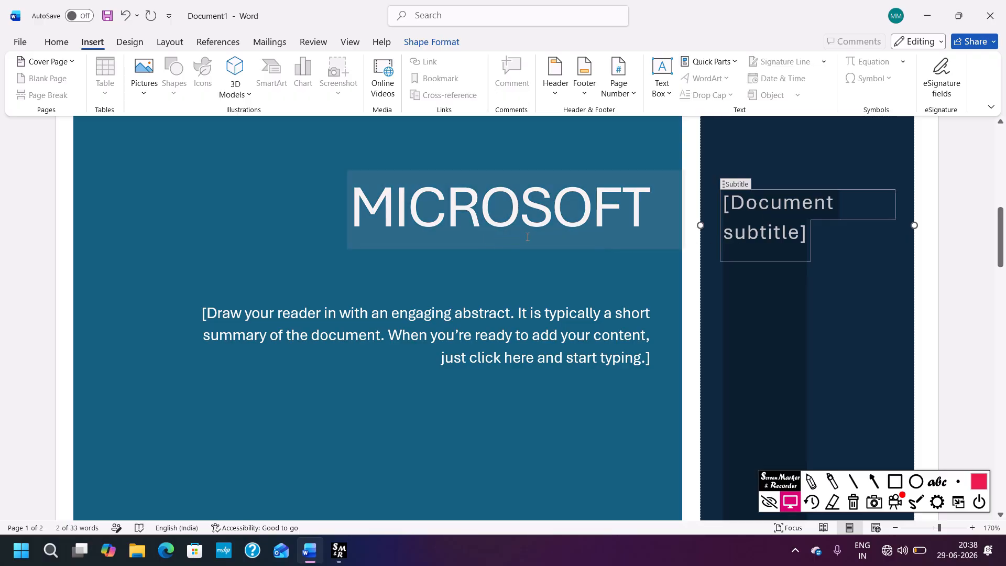
click(341, 346)
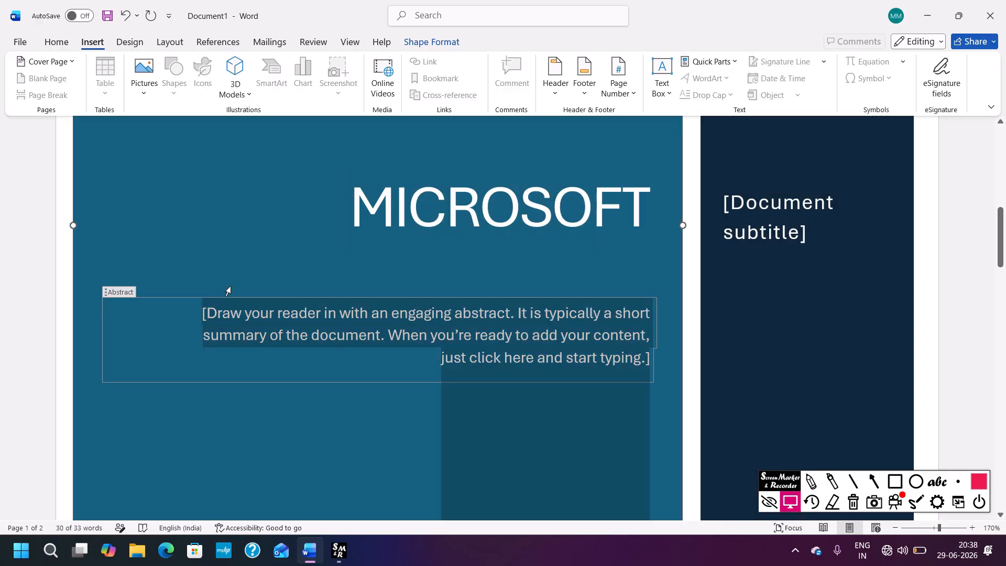
scroll(394, 331, down, 5)
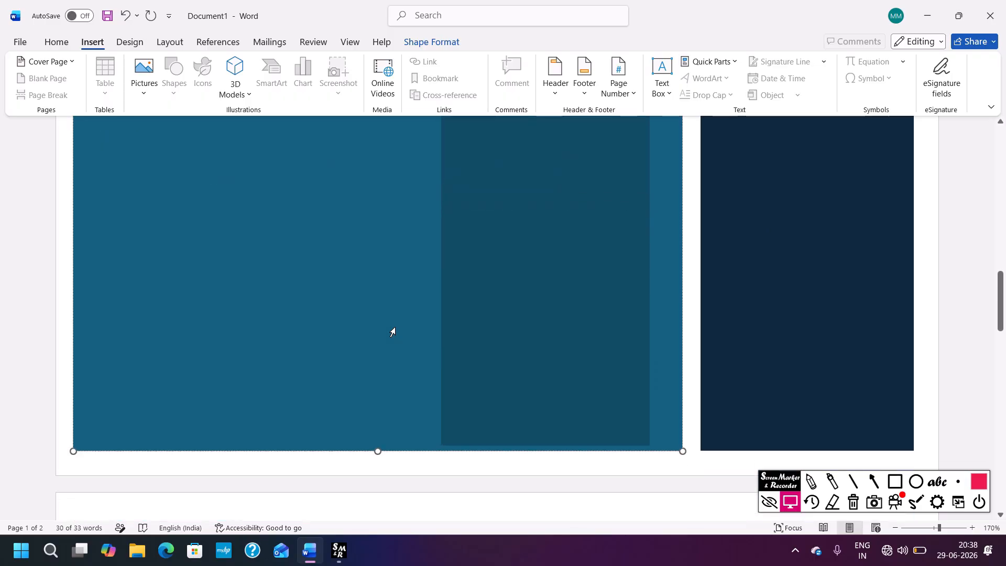
scroll(393, 331, up, 6)
scroll(470, 310, down, 4)
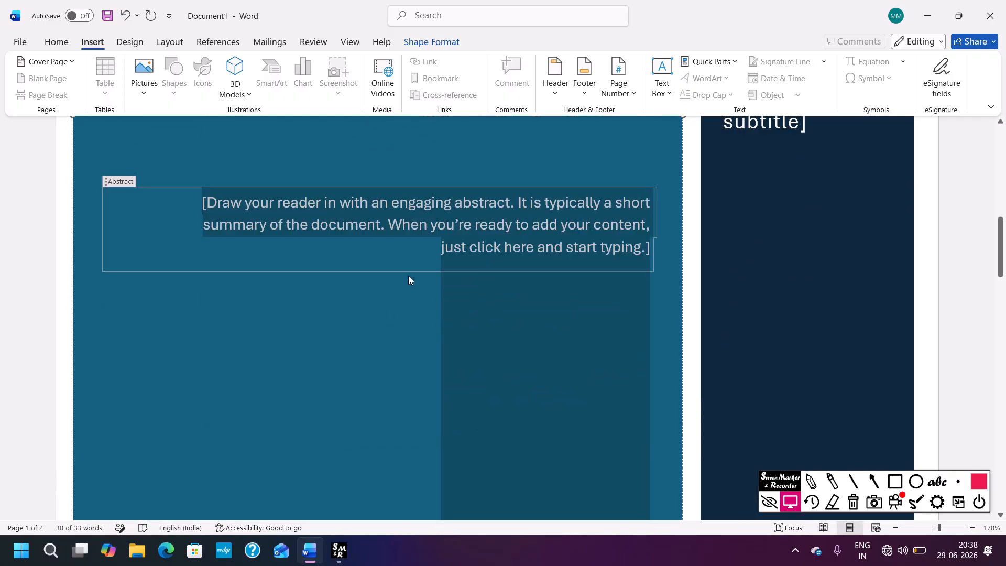
scroll(236, 269, up, 4)
- Fill the large panel behind the MICROSOFT title with the standard red colour
click(220, 211)
click(553, 192)
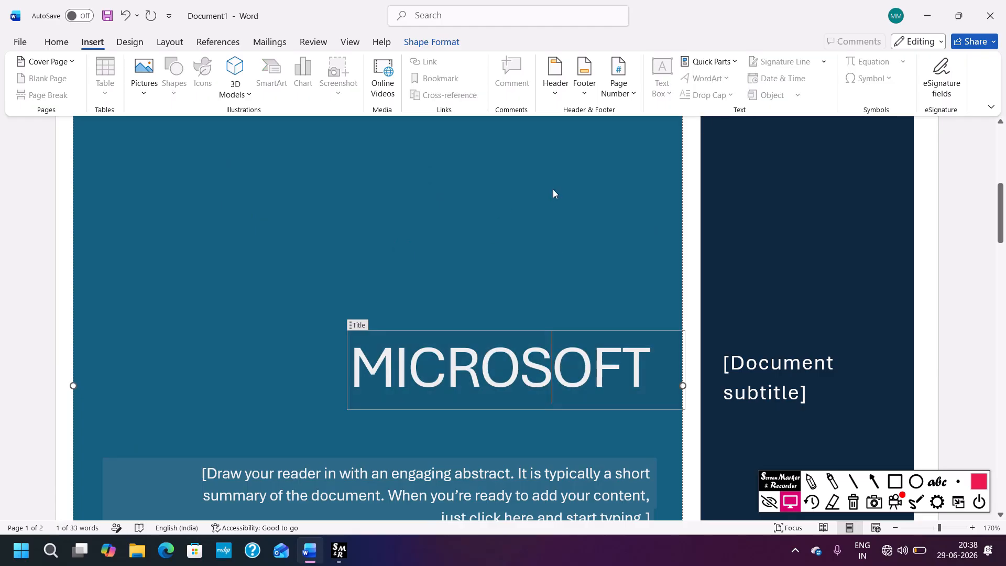
scroll(542, 222, up, 4)
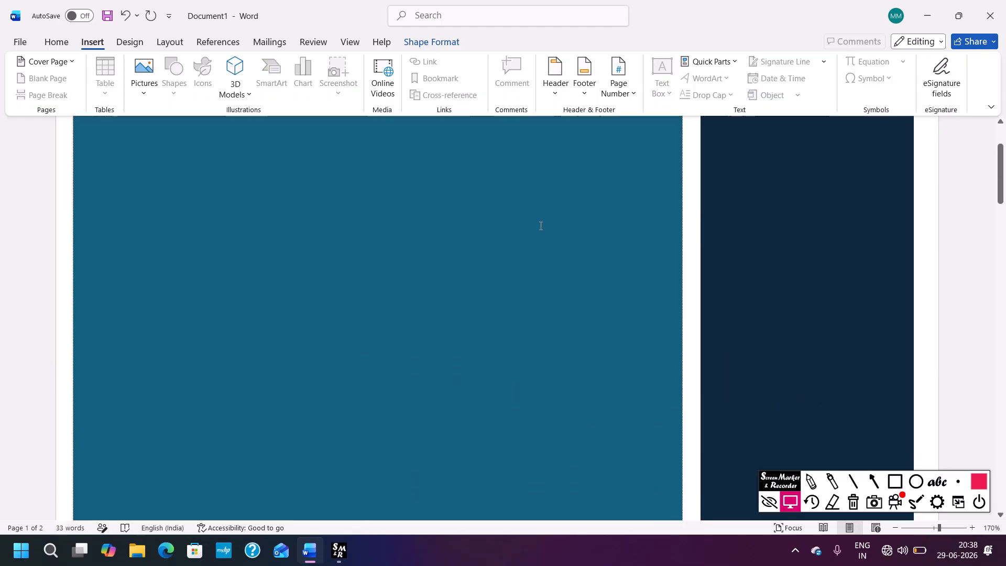
click(427, 43)
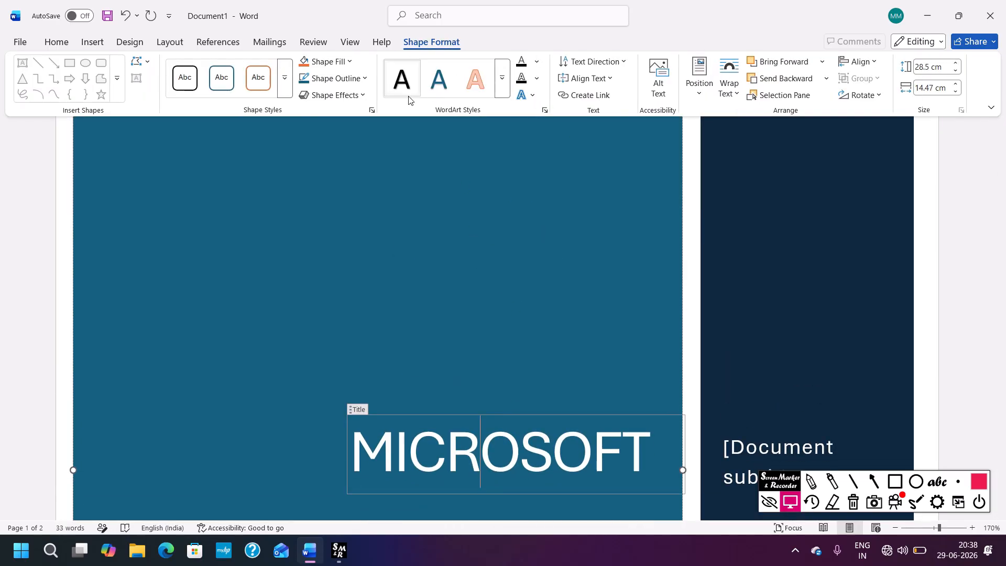
click(338, 67)
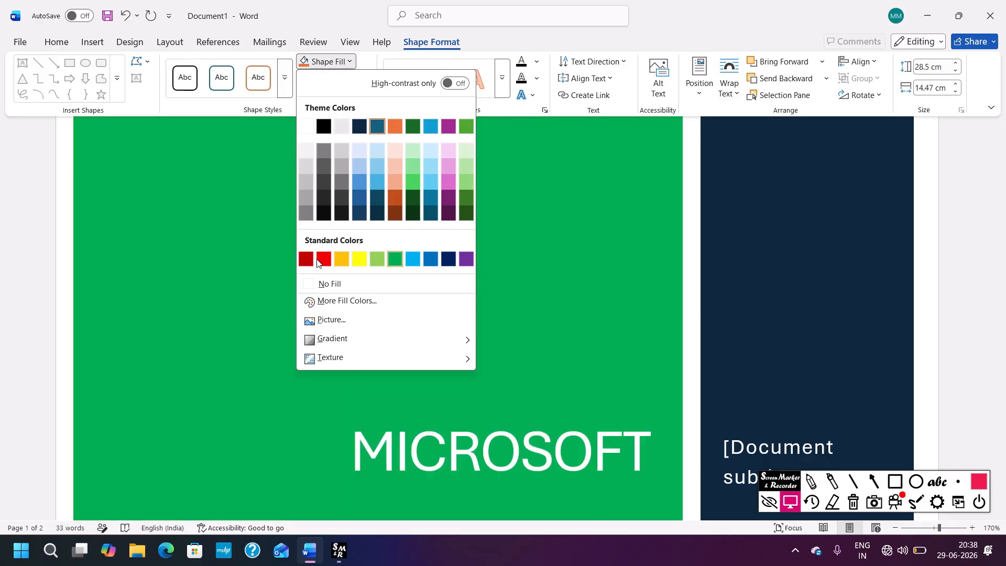
click(323, 259)
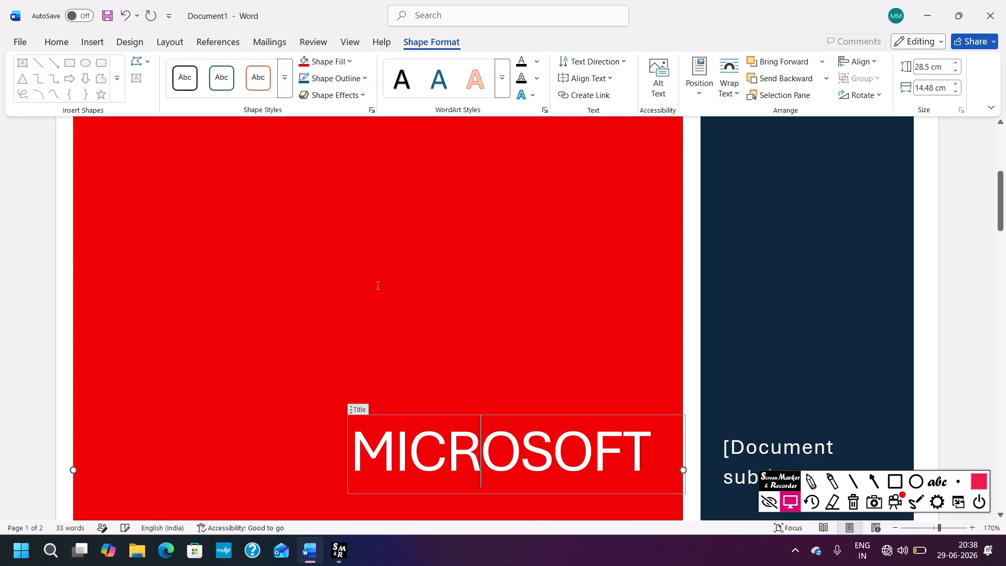
- Change the fill of the large title panel to the standard green colour
click(318, 67)
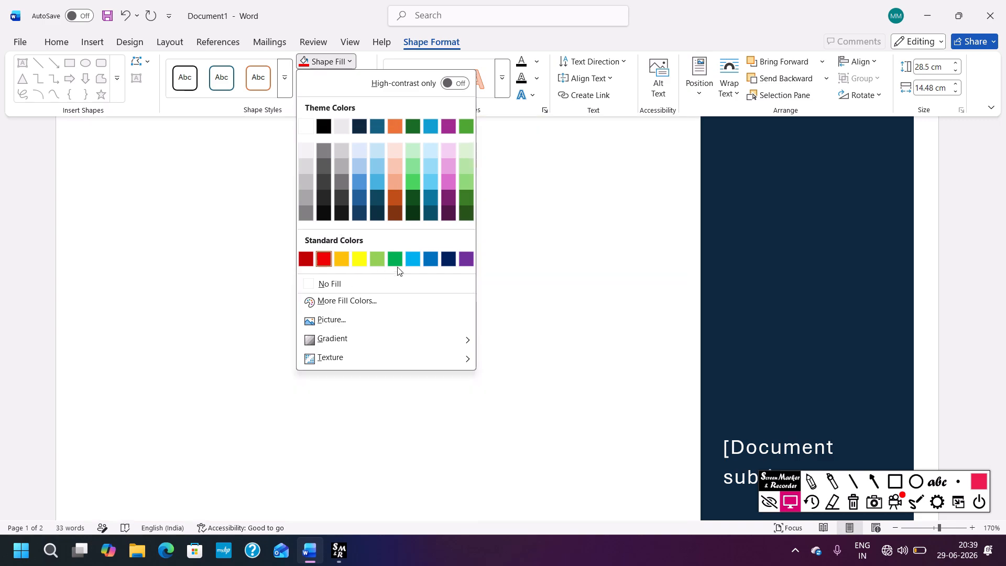
click(395, 259)
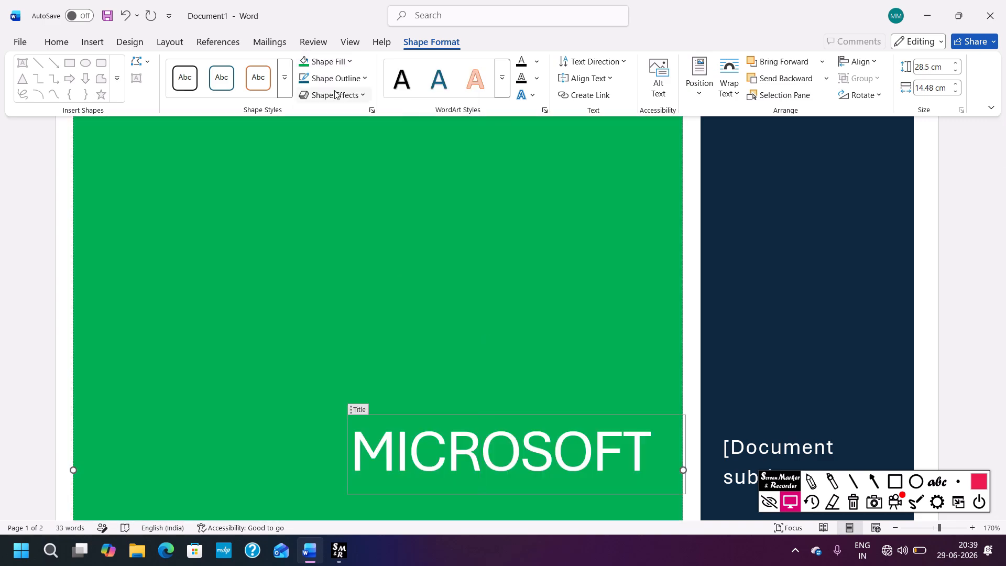
click(322, 62)
click(574, 231)
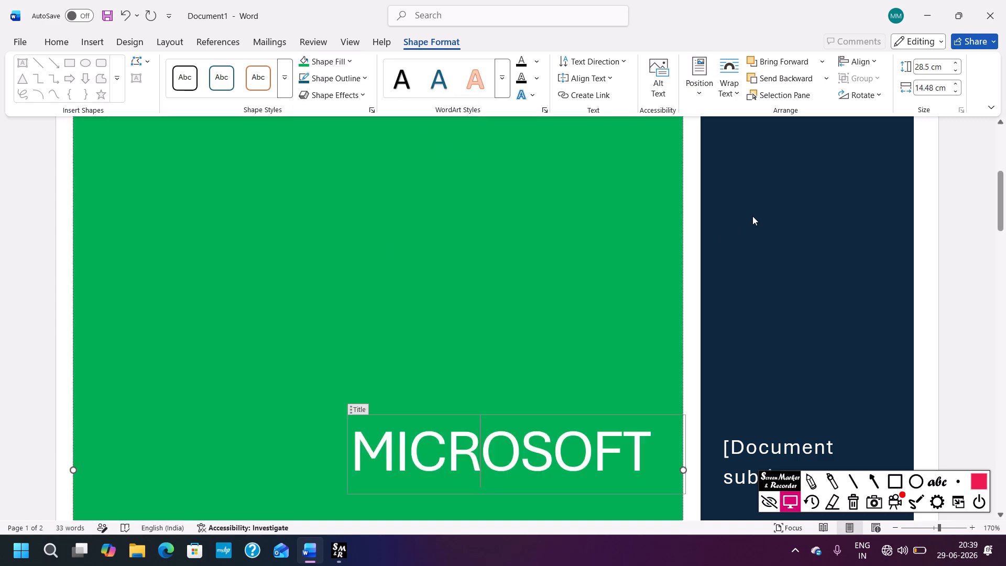
- Fill the narrow subtitle panel on the cover page with the standard yellow colour
click(707, 332)
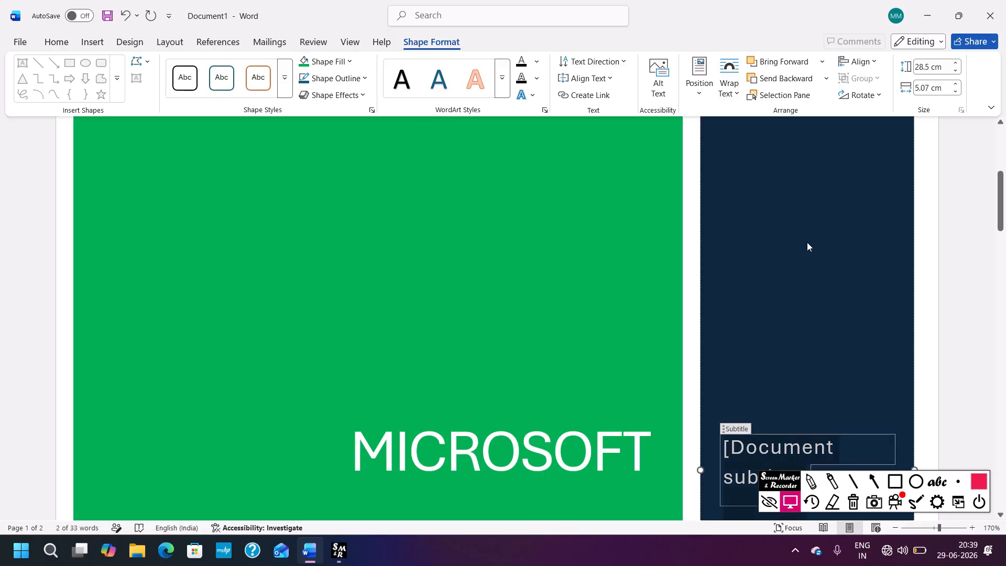
click(333, 62)
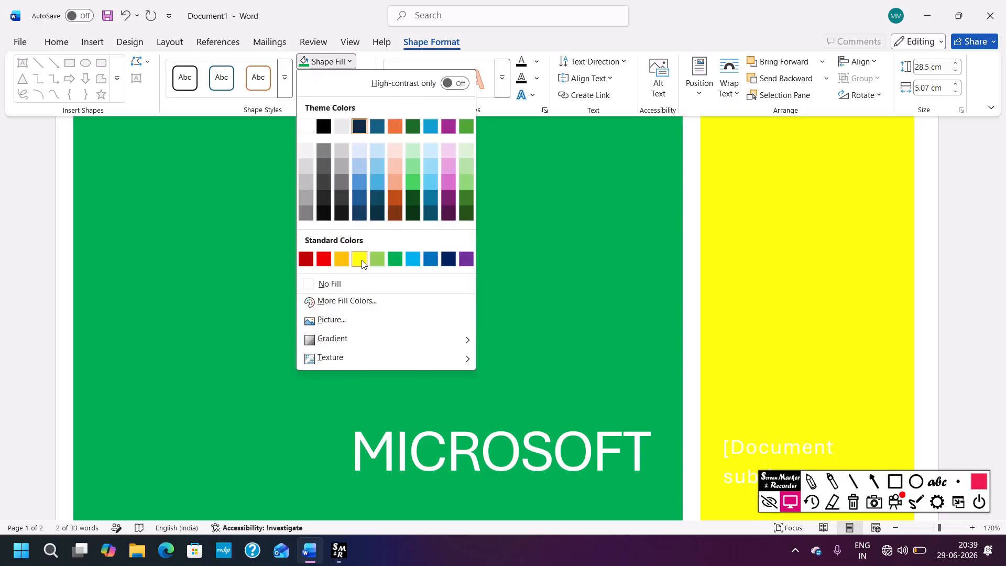
click(360, 259)
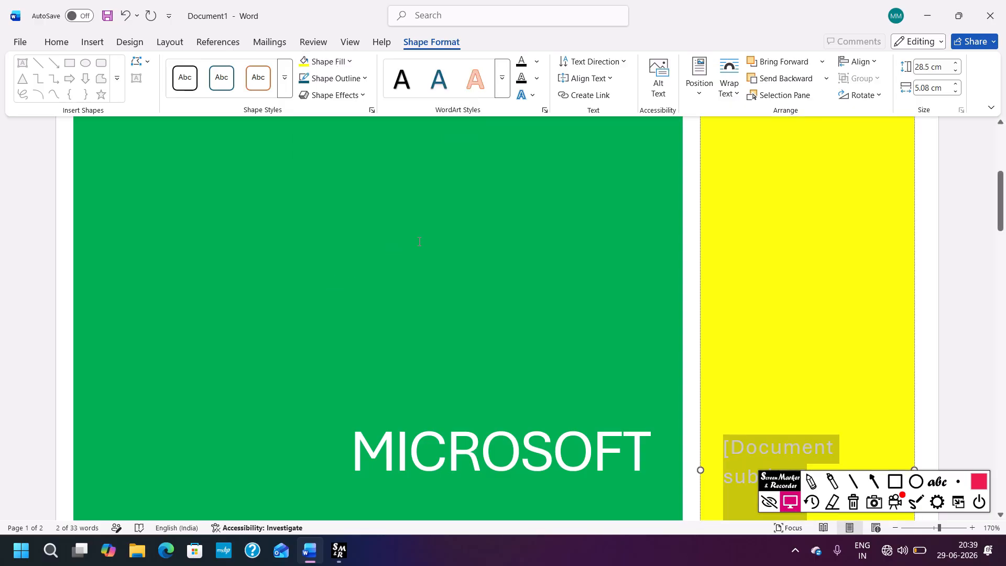
click(420, 241)
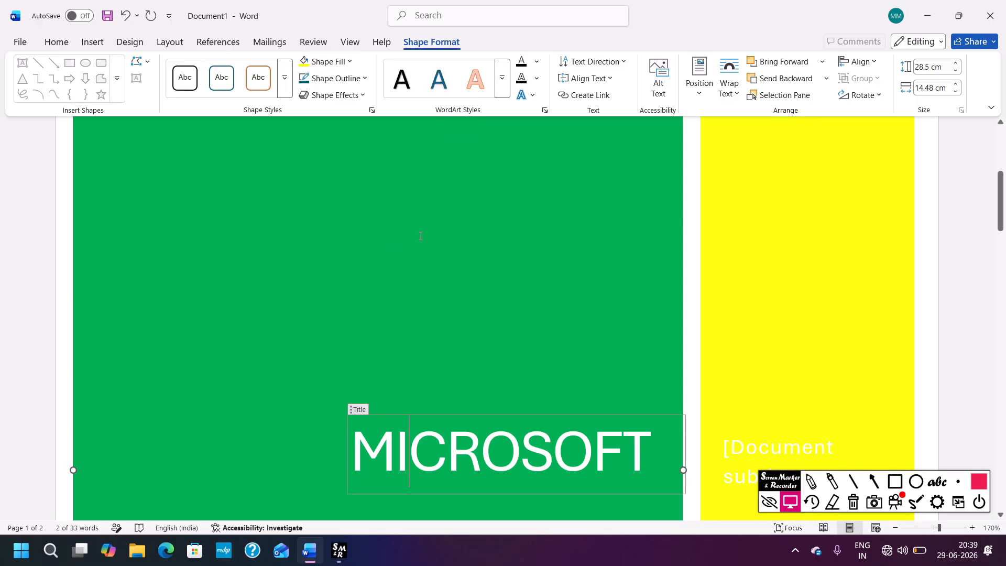
click(338, 62)
click(331, 325)
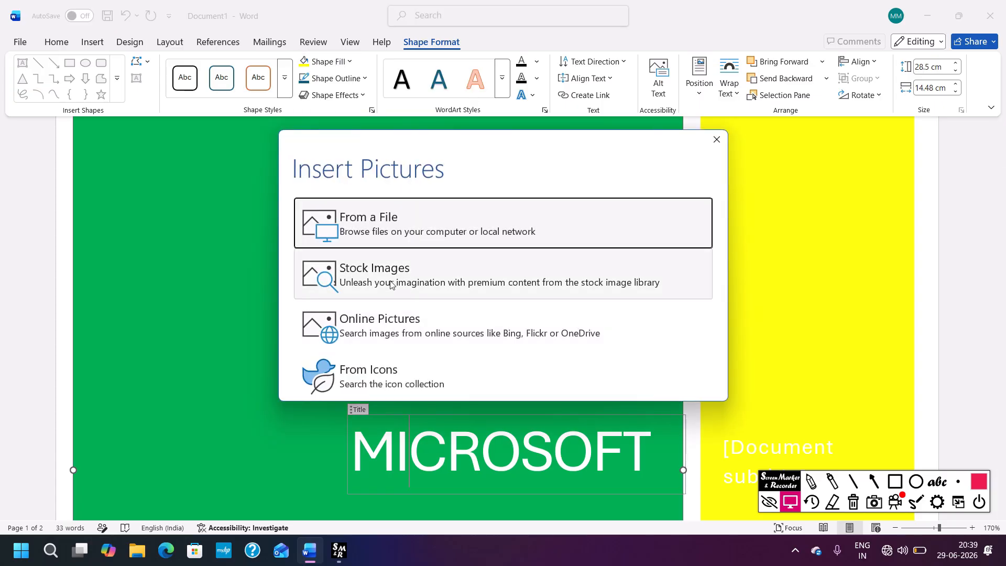
click(335, 267)
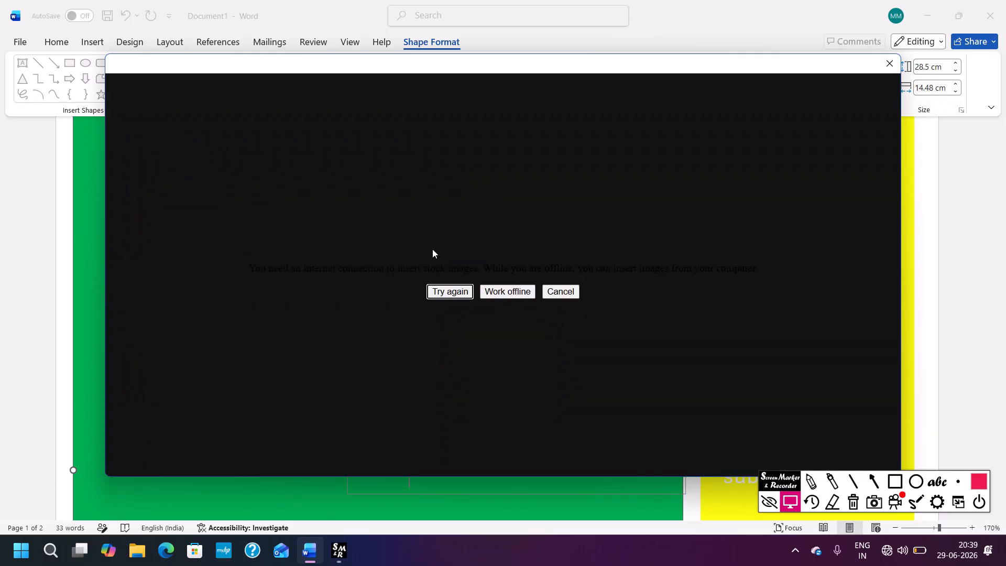
click(506, 297)
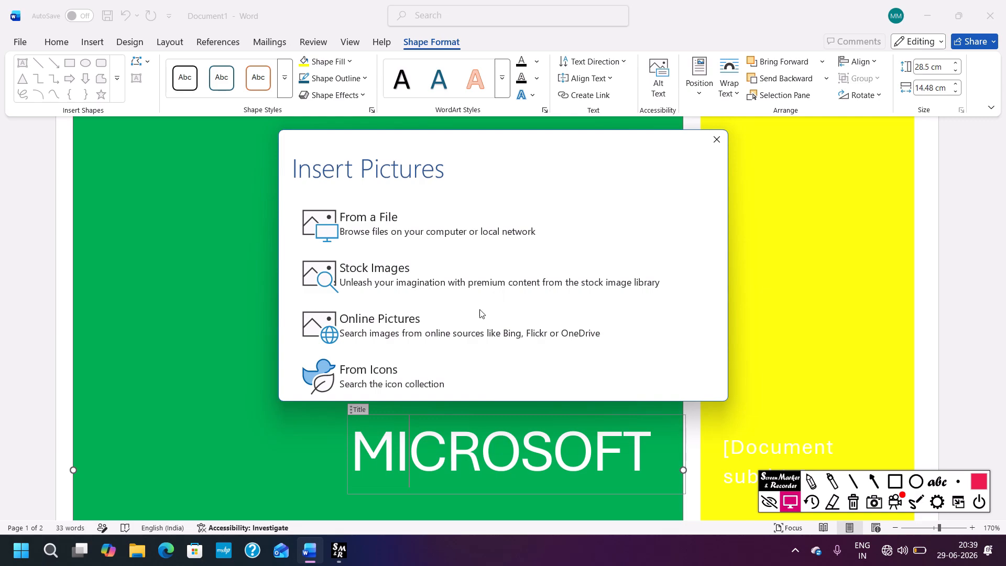
click(367, 223)
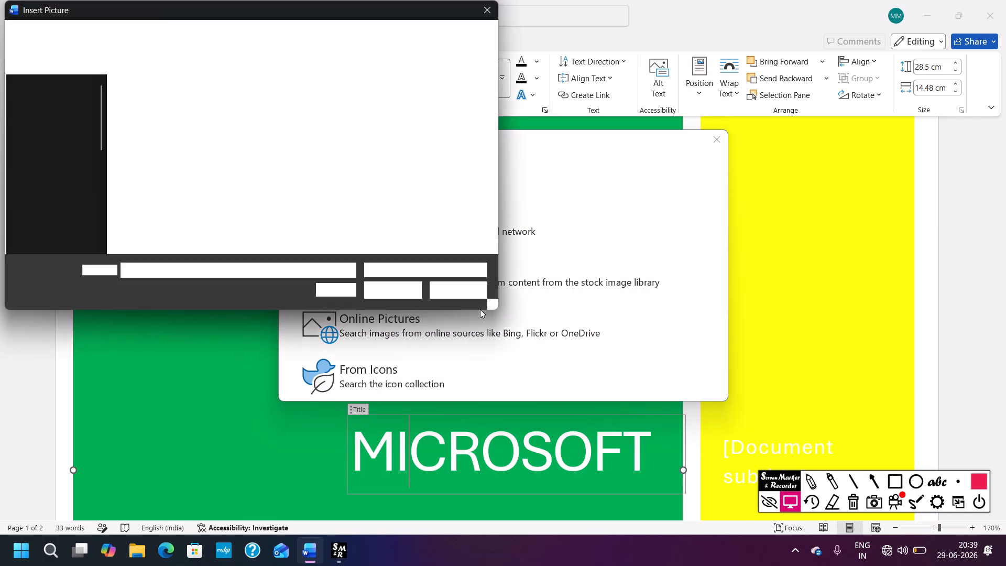
double_click(161, 121)
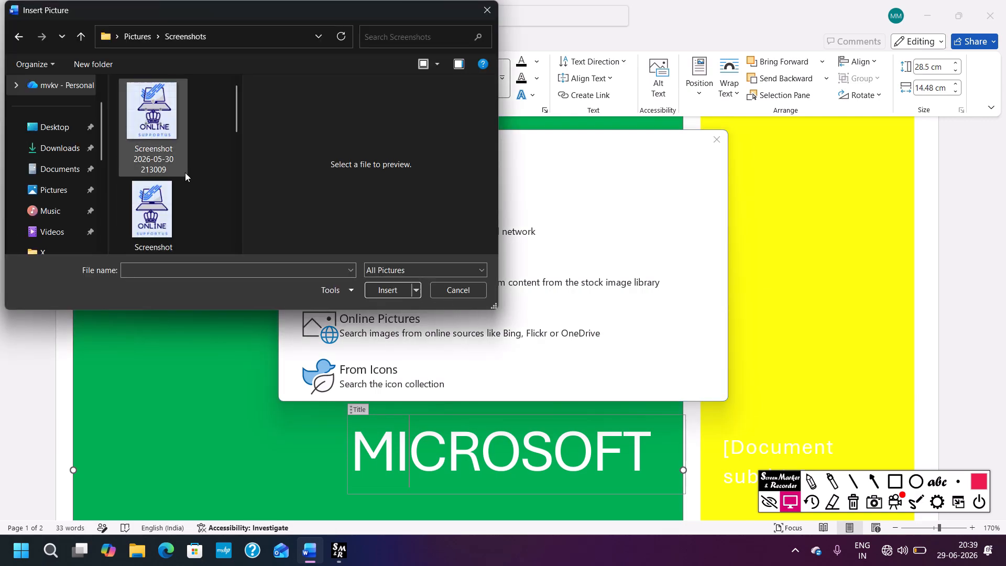
scroll(183, 187, down, 1)
scroll(184, 187, up, 2)
click(178, 114)
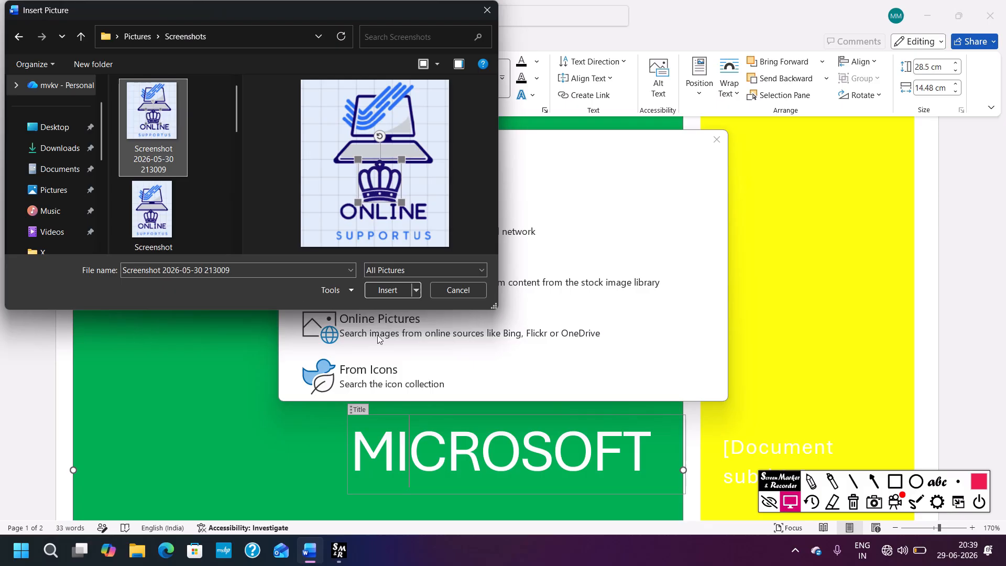
click(387, 290)
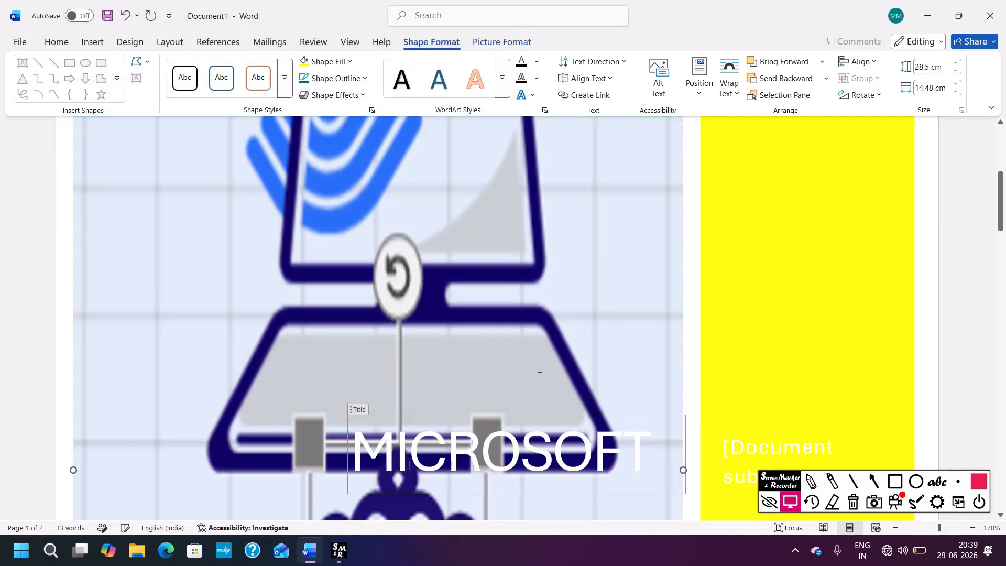
- Remove the current cover page from the document
scroll(535, 375, down, 5)
scroll(503, 367, up, 8)
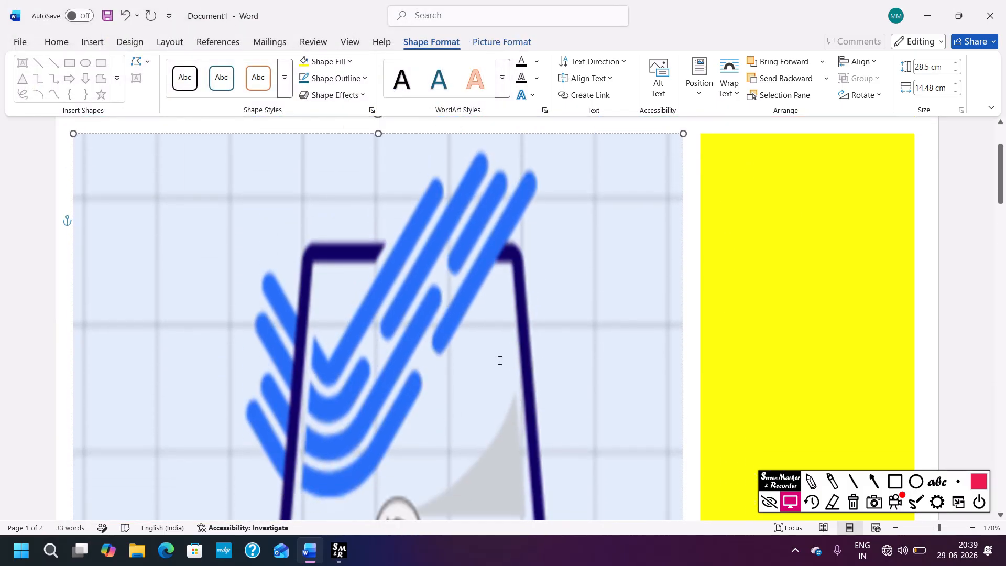
scroll(500, 360, down, 5)
scroll(498, 363, down, 2)
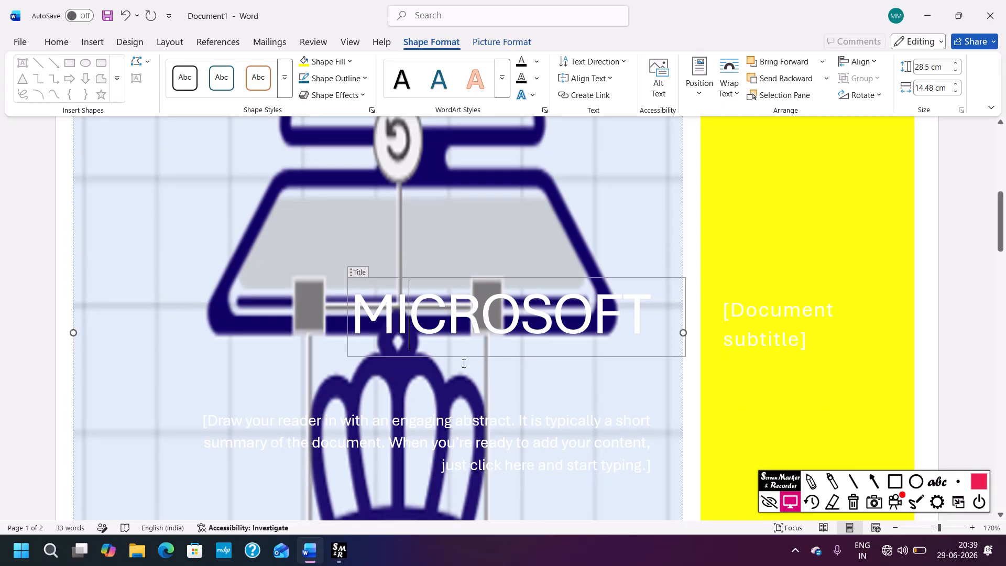
scroll(315, 288, down, 4)
scroll(179, 214, up, 1)
click(95, 45)
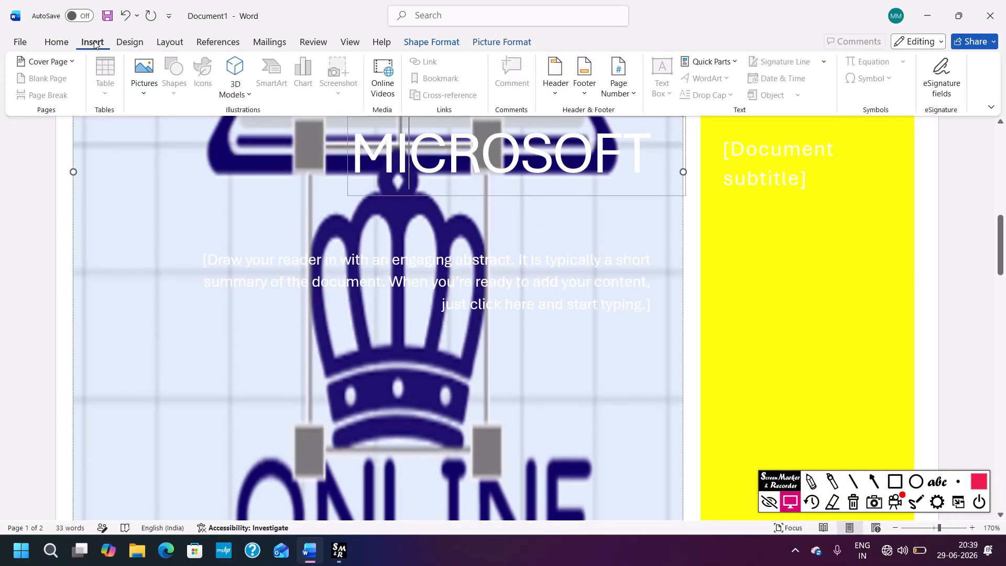
click(58, 65)
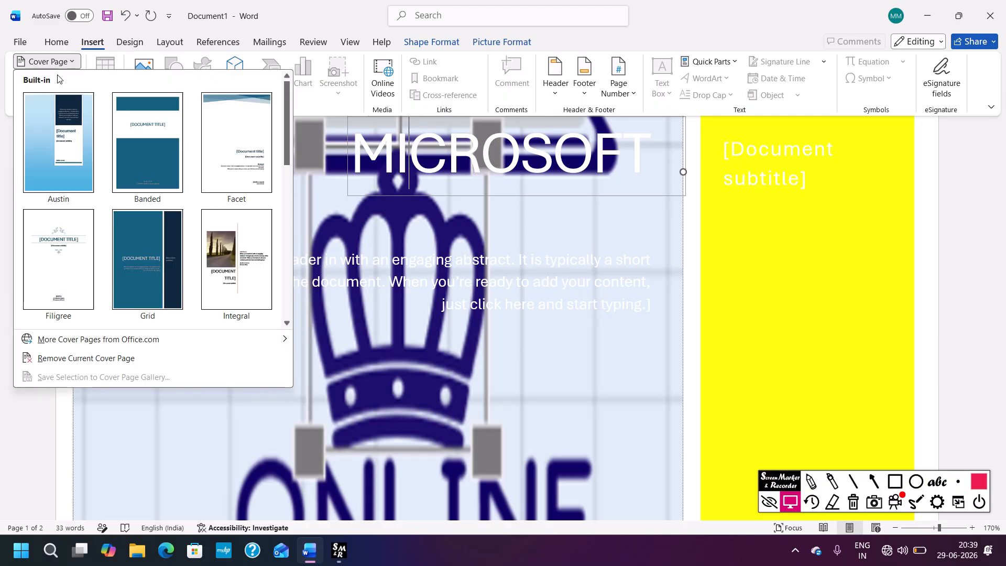
click(61, 362)
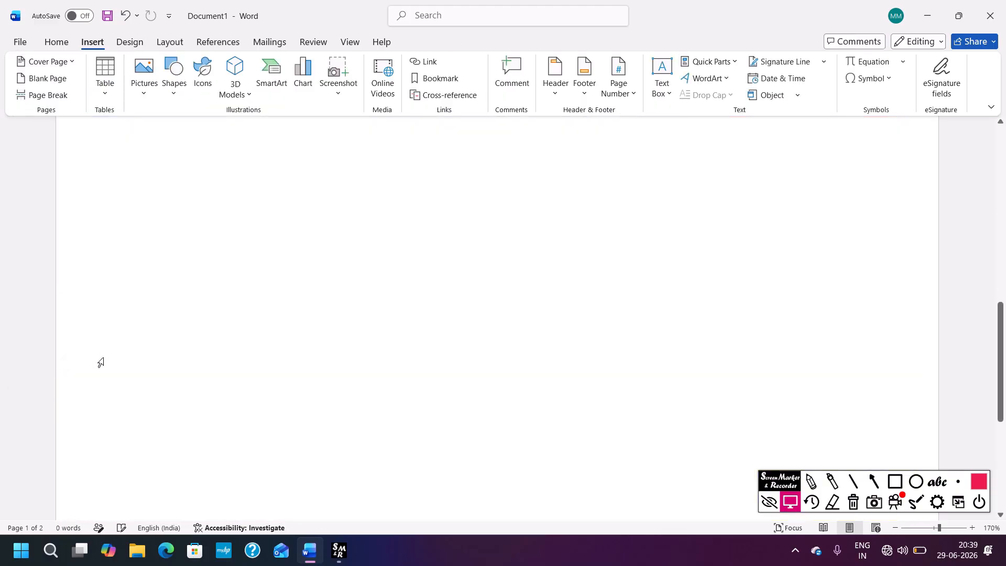
scroll(204, 354, up, 12)
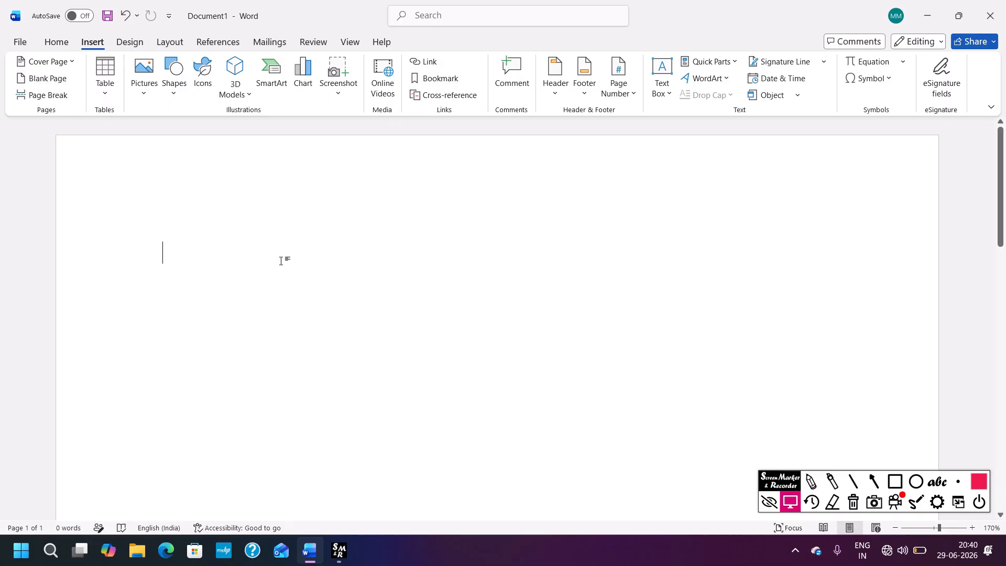
- Insert a blank page into the empty document
click(40, 80)
scroll(348, 369, up, 5)
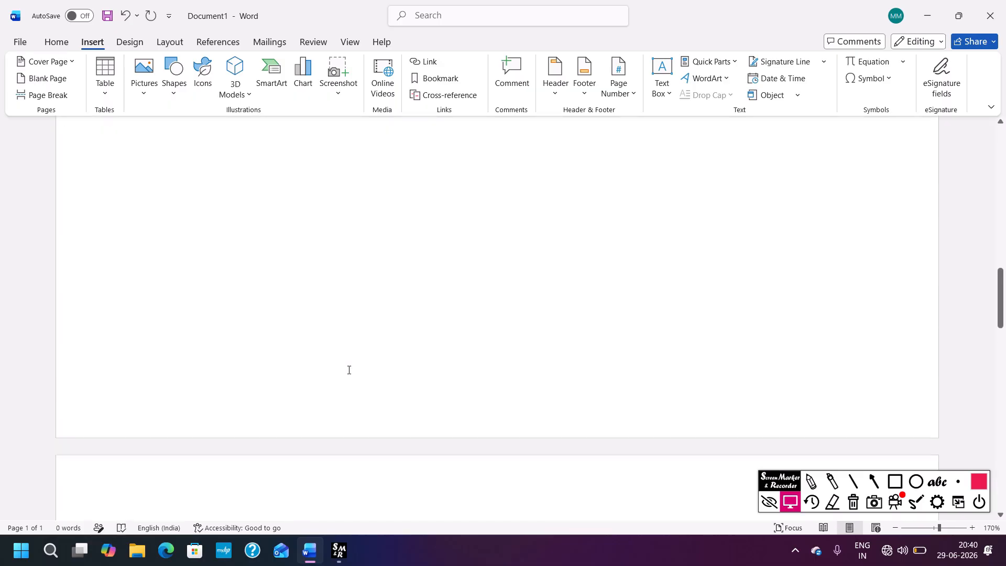
scroll(348, 370, down, 3)
scroll(329, 367, up, 3)
scroll(288, 360, down, 2)
scroll(266, 356, up, 5)
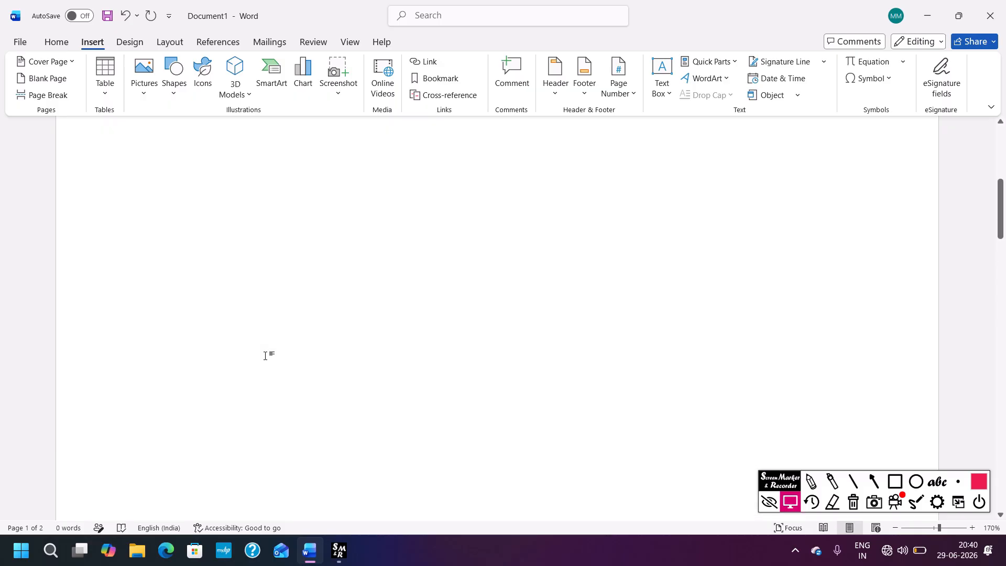
scroll(265, 356, up, 5)
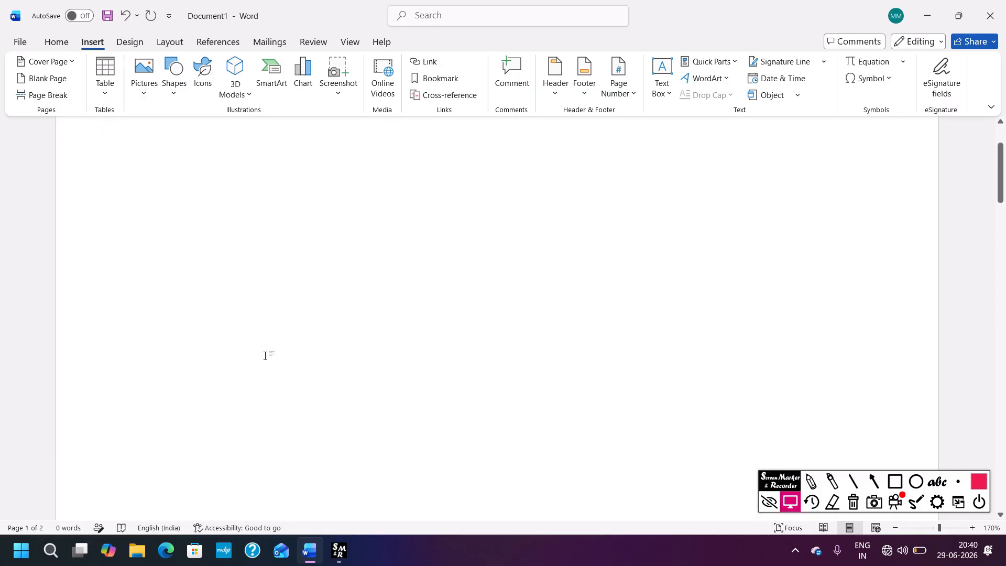
scroll(290, 323, down, 2)
scroll(259, 315, up, 5)
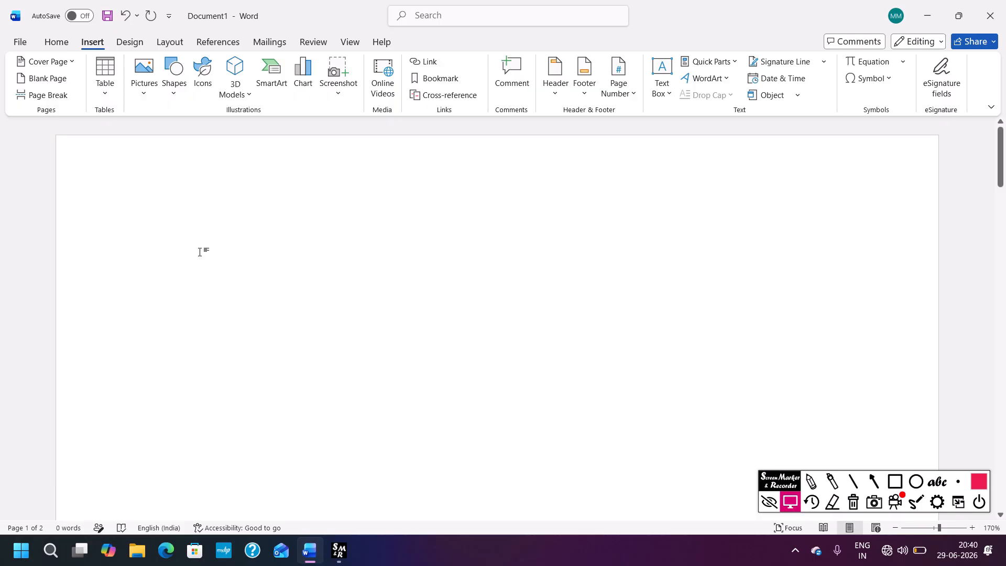
- Generate sample paragraphs at the start of the first page with =rand()
text(=rand)
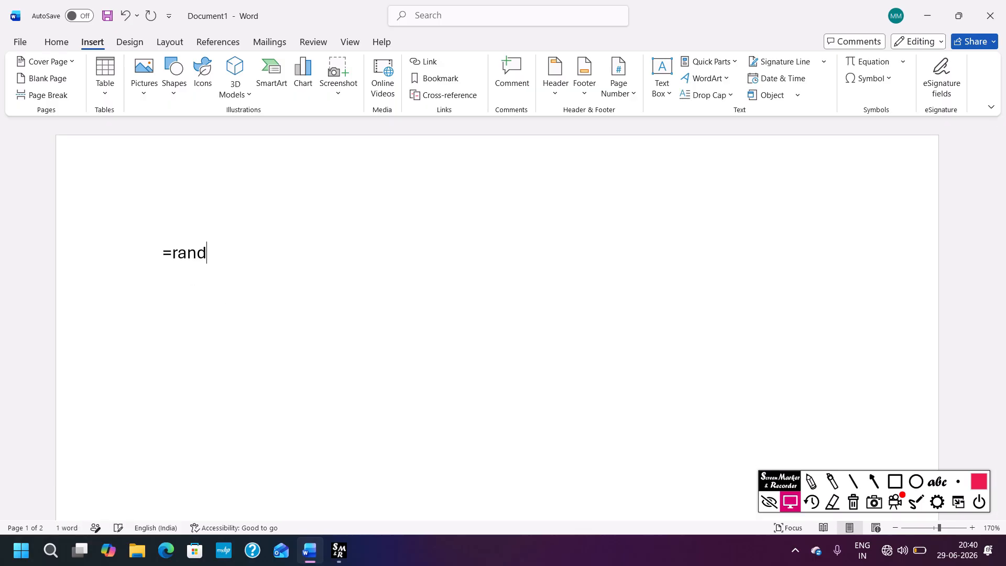
text(())
key(Return)
scroll(554, 382, down, 5)
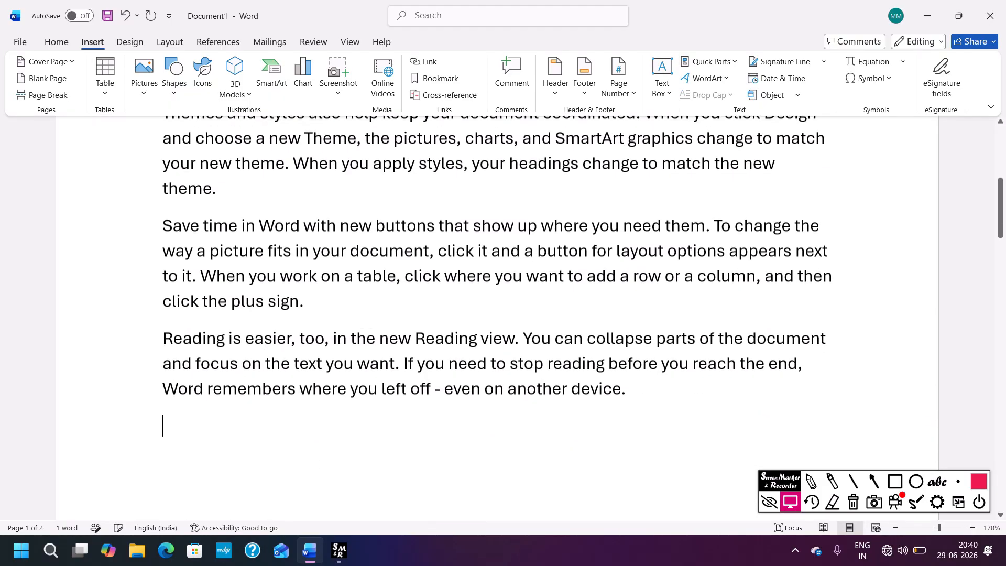
- Try inserting a blank page before the paragraph starting "Reading is easier", and undo the insertion
click(637, 396)
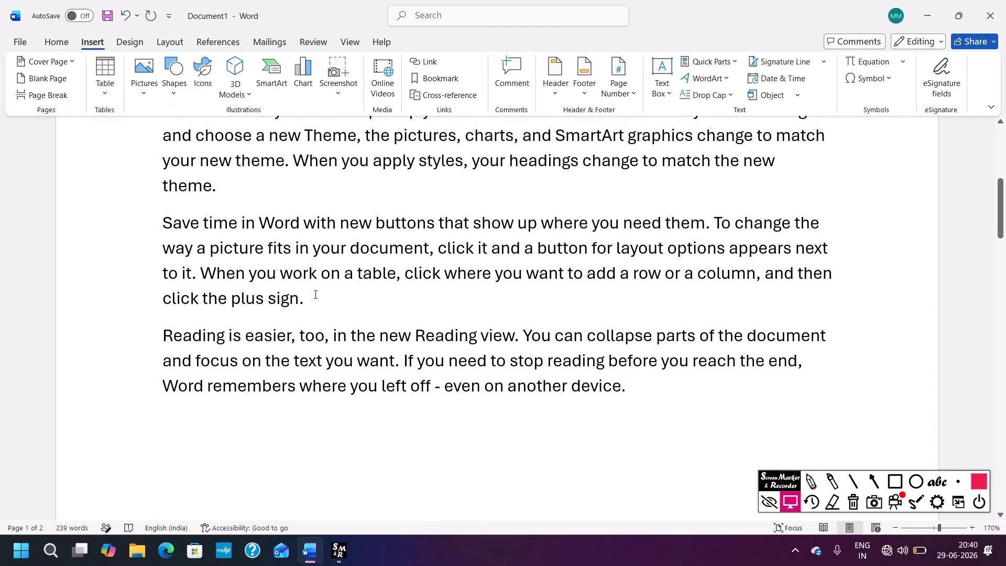
key(Up)
key(Up)
key(Up)
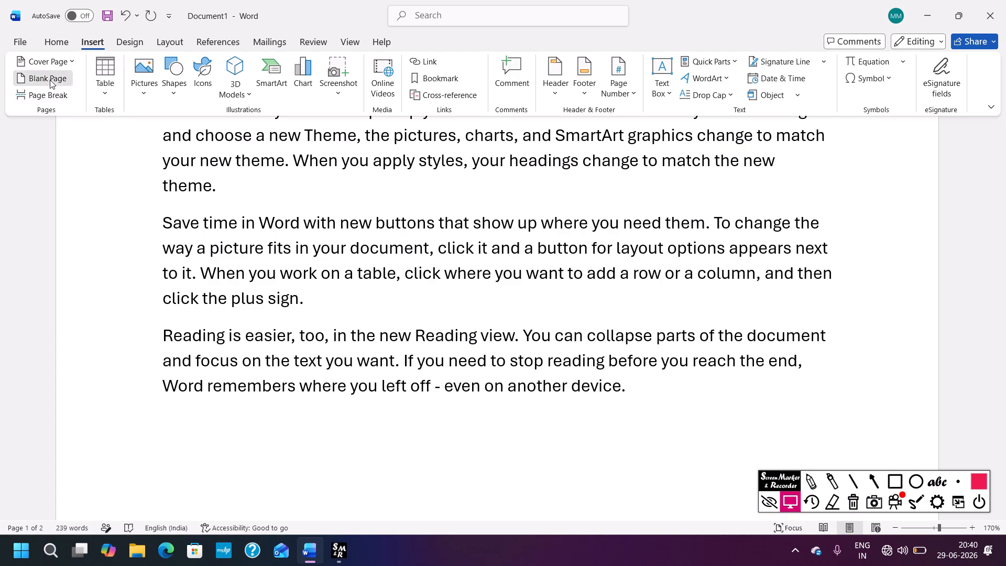
click(47, 78)
scroll(339, 336, down, 10)
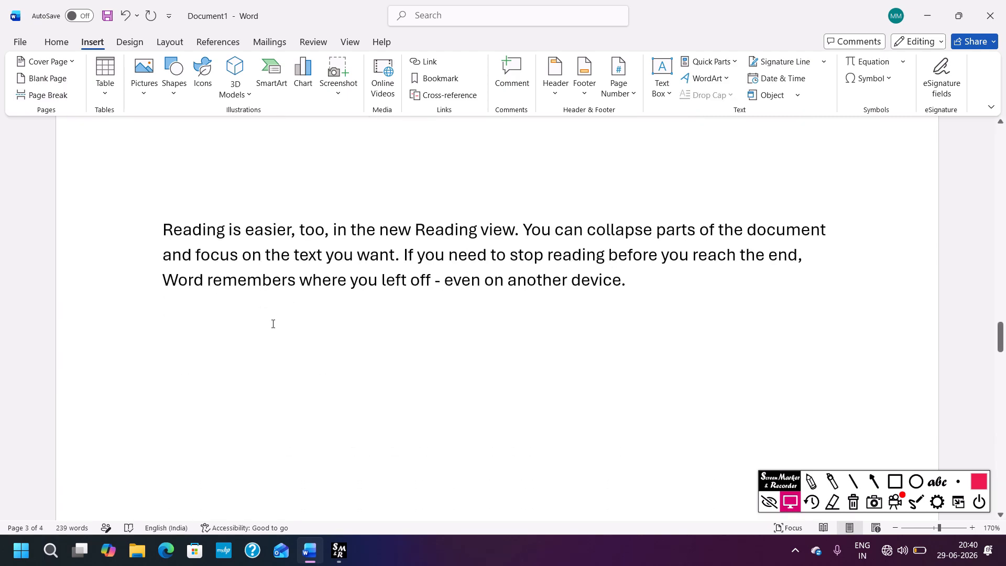
scroll(273, 324, up, 6)
scroll(54, 112, up, 1)
scroll(101, 157, up, 4)
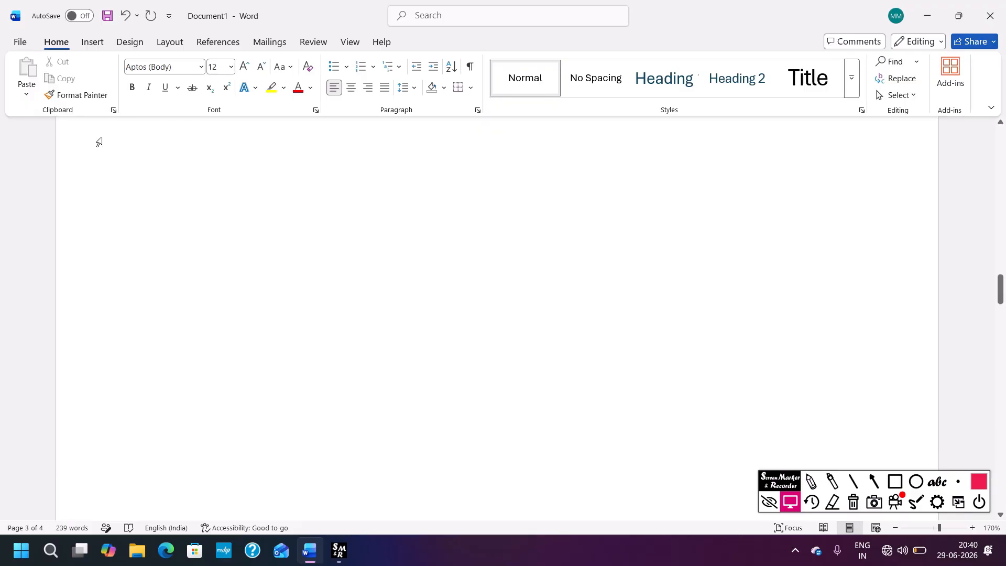
click(99, 41)
scroll(416, 364, up, 5)
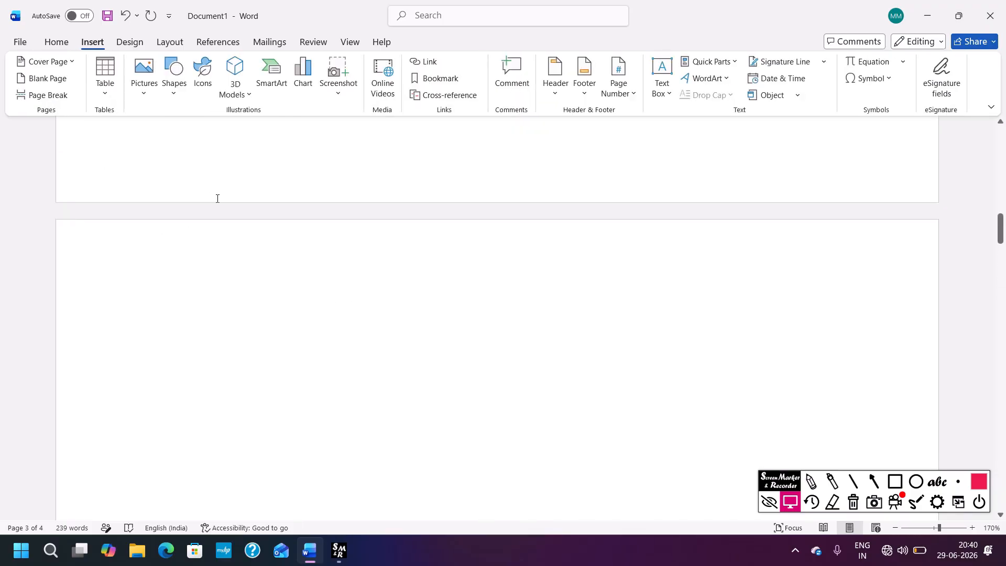
click(127, 17)
scroll(497, 336, up, 1)
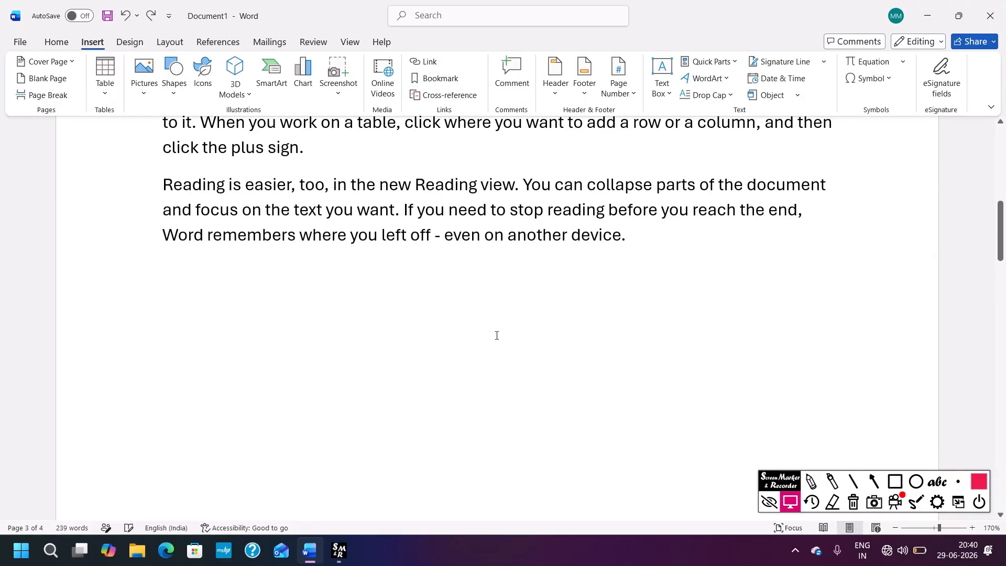
- Insert a blank page after the last sample paragraph, following "even on another device."
click(652, 252)
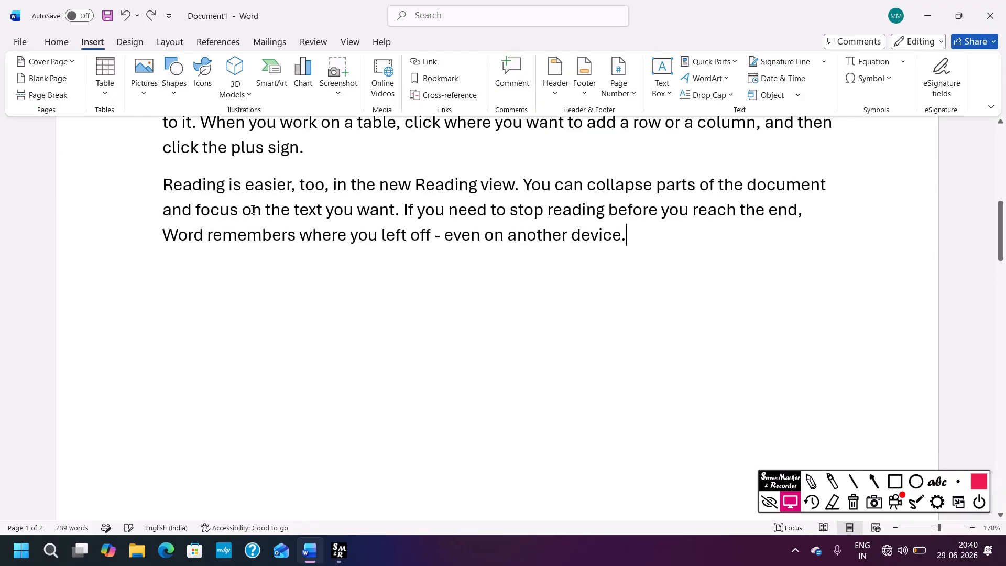
click(47, 78)
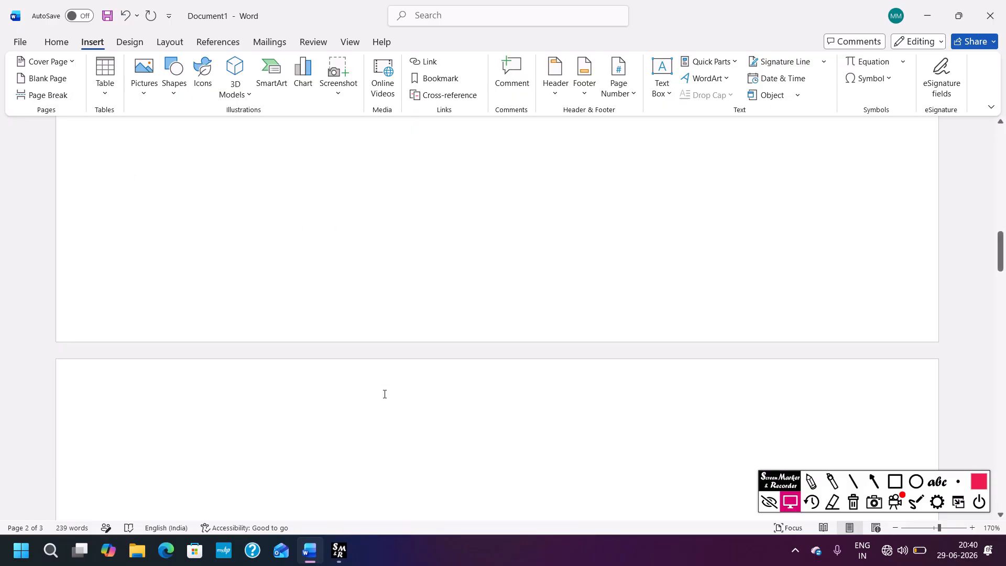
scroll(384, 394, up, 5)
scroll(384, 394, up, 5)
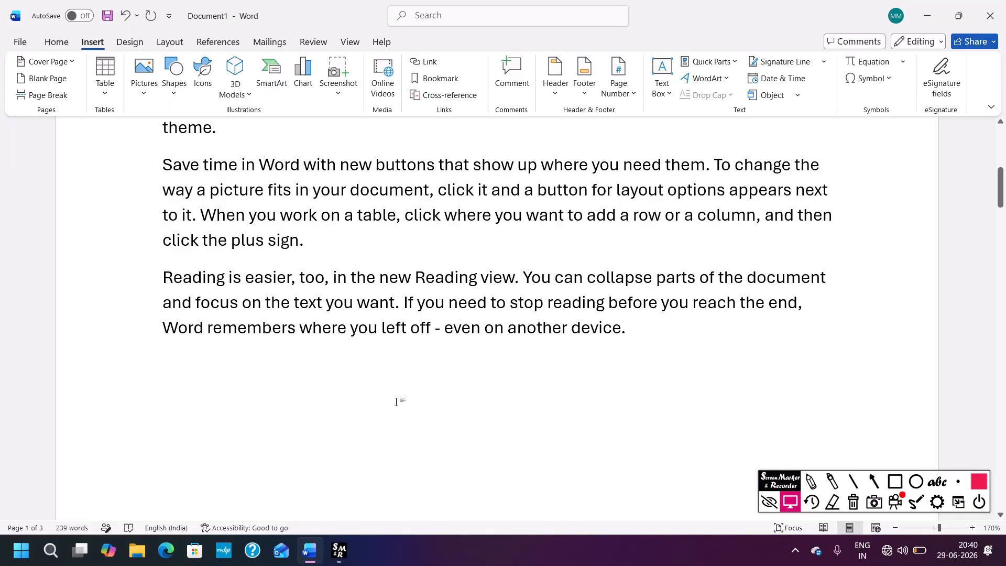
- Split the last paragraph after "collapse parts of the document" with five paragraph breaks, moving the remaining text down
click(829, 277)
key(Return)
key(Return)
key(Return)
key(Return)
key(Return)
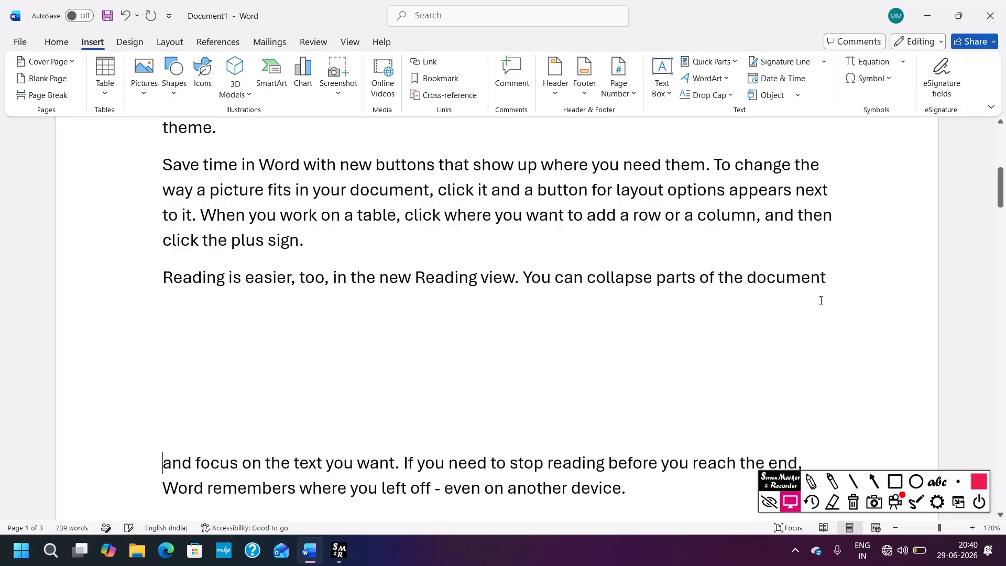
- Insert page breaks before "and focus on the text you want" and before "Word remembers where you left off"
scroll(442, 382, down, 3)
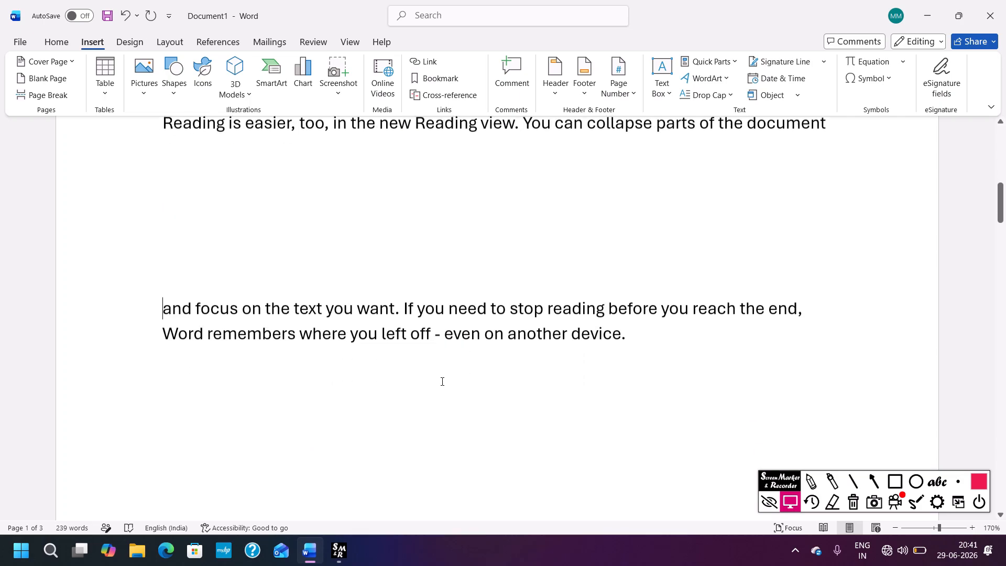
click(44, 98)
scroll(315, 377, down, 4)
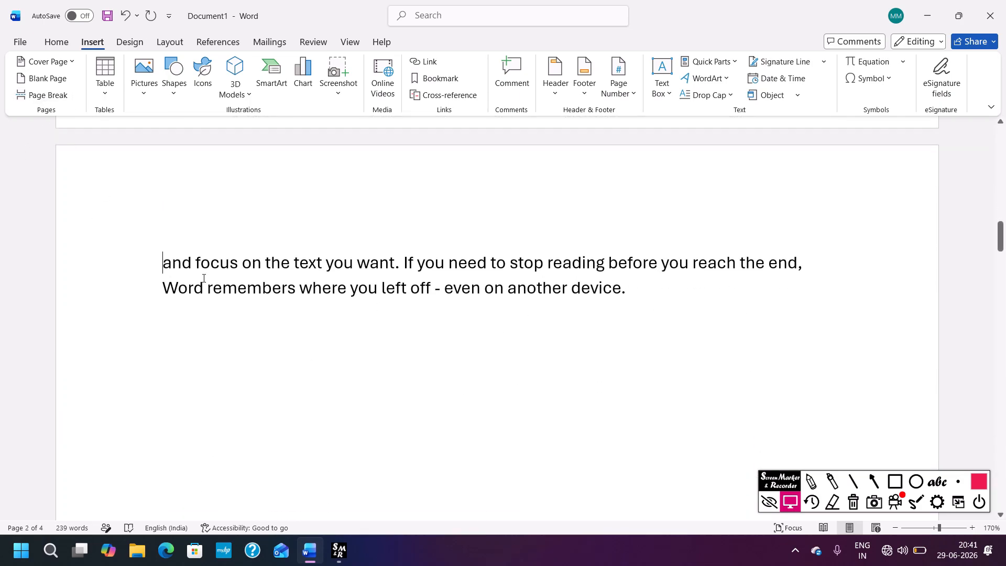
click(815, 270)
click(48, 98)
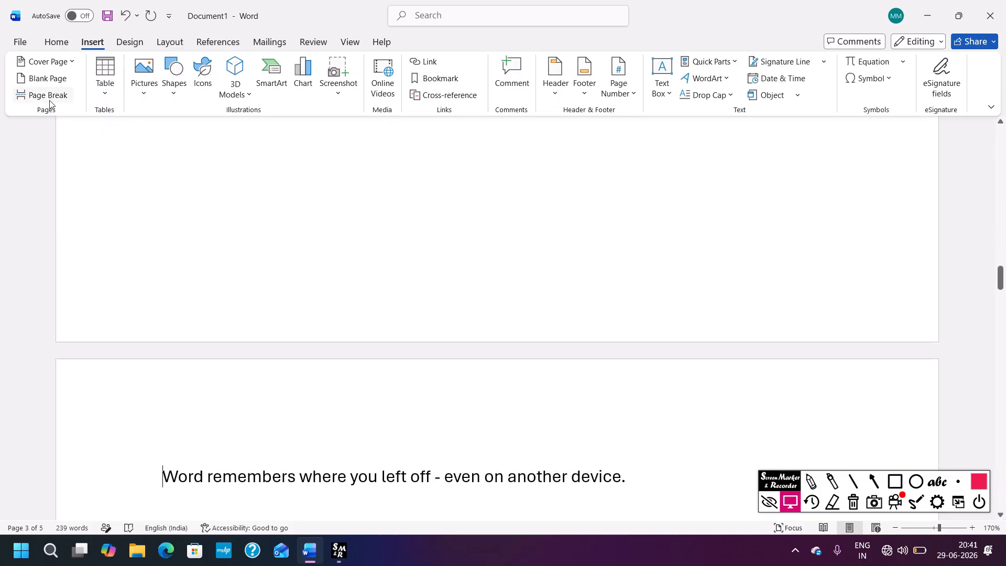